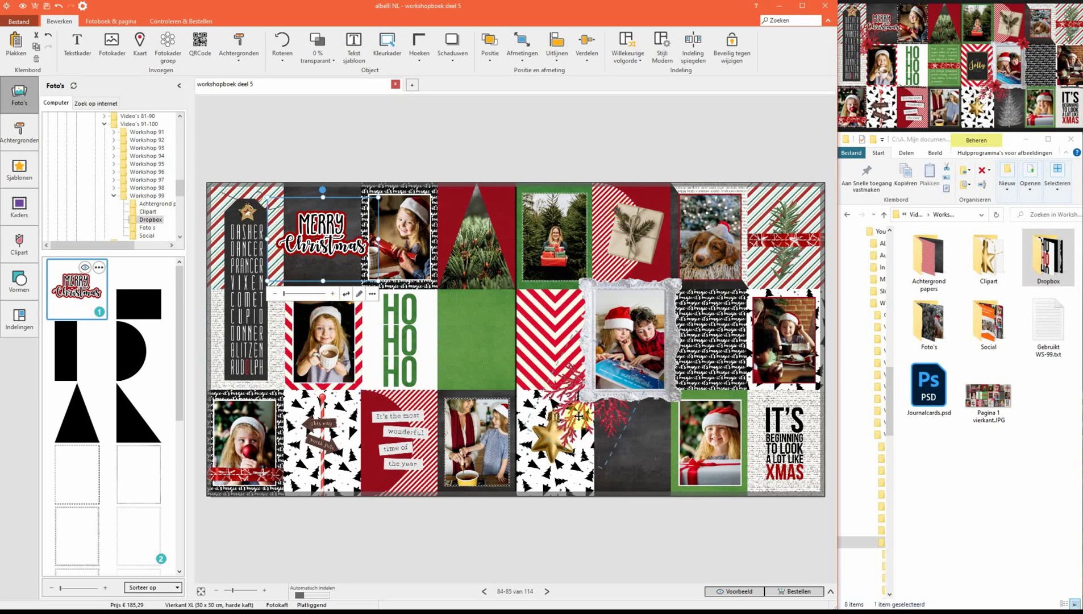
# Step: Move the extra red branch from the gold star card to between the reindeer-names tag and the photo of the girl with the mug
pyautogui.click(580, 418)
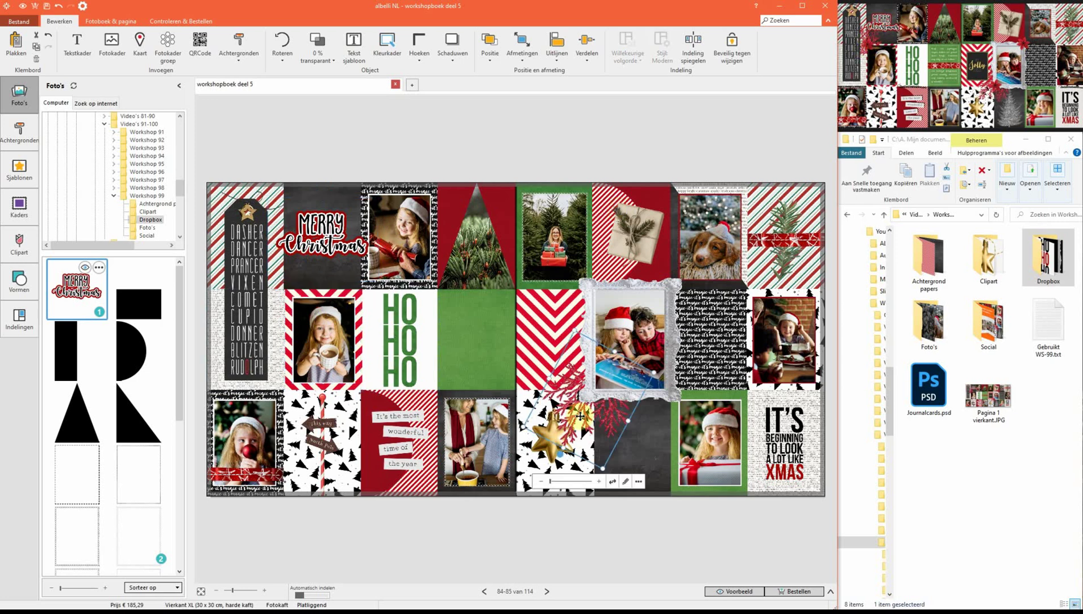
pyautogui.moveTo(580, 416); pyautogui.dragTo(296, 272)
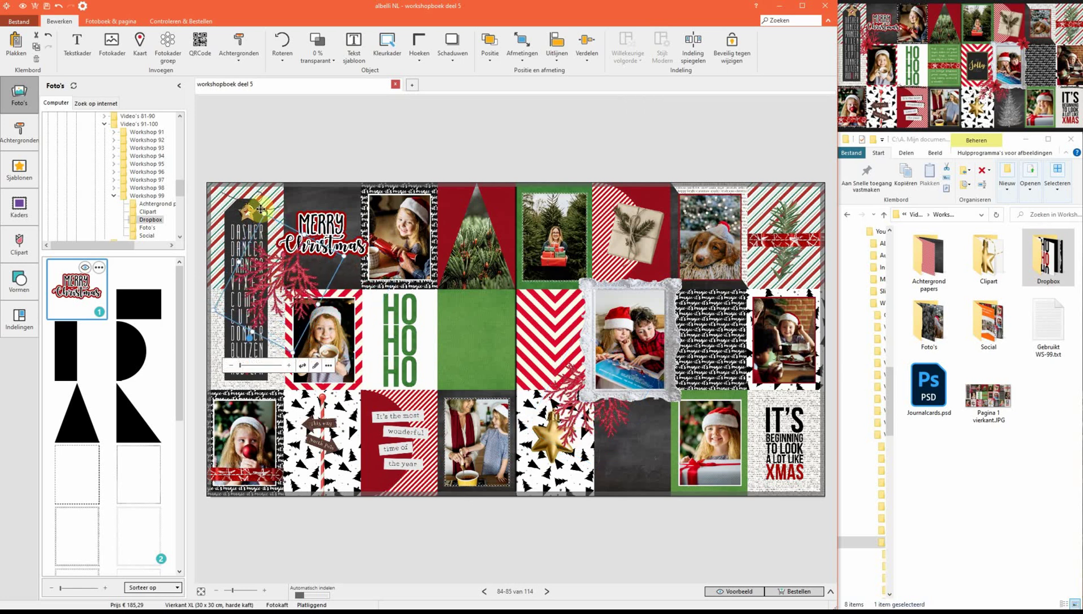
pyautogui.moveTo(262, 214); pyautogui.dragTo(271, 261)
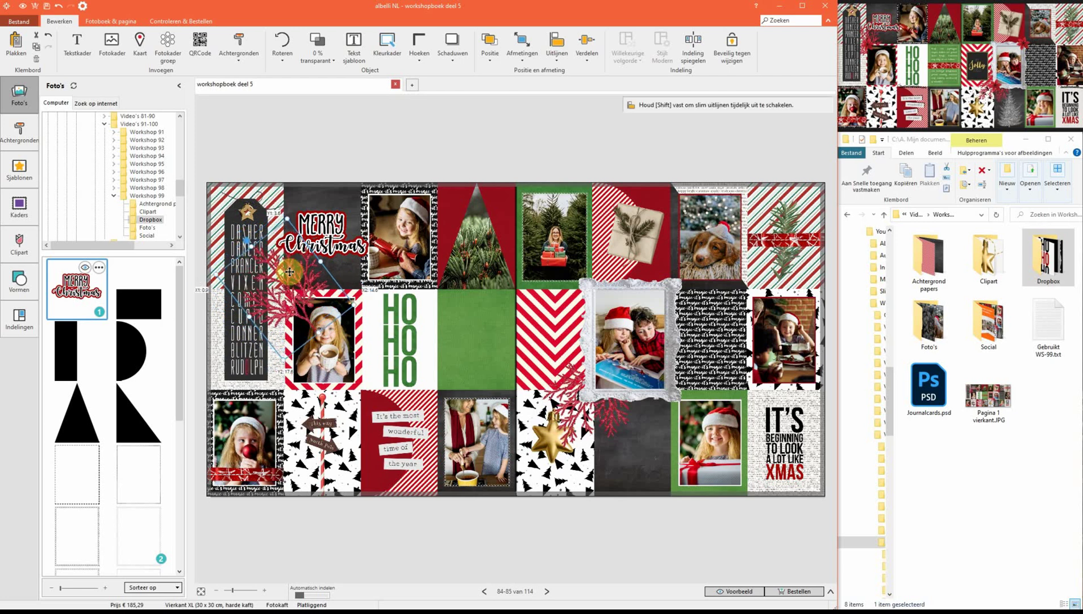
# Step: Bring the photo of the girl with the mug in front of the red branch
pyautogui.click(329, 349)
pyautogui.rightClick(344, 350)
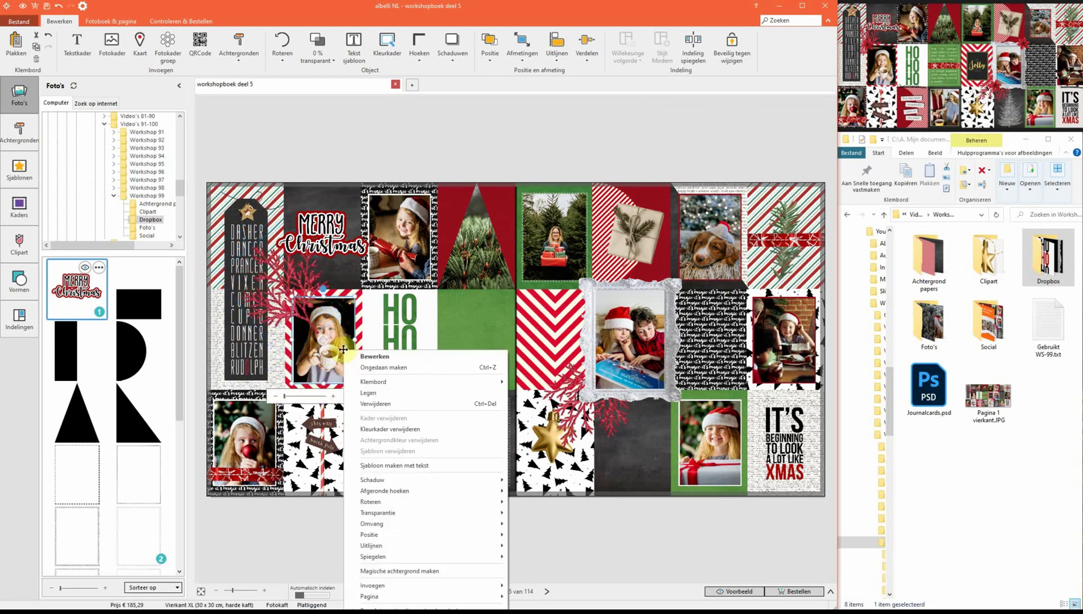
pyautogui.moveTo(378, 534)
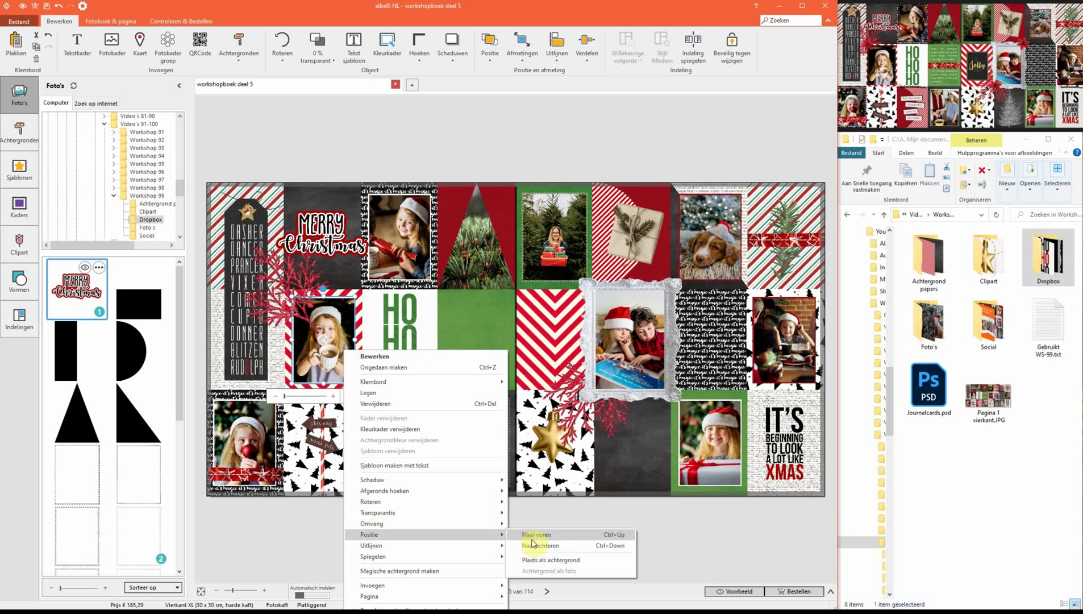
pyautogui.click(544, 536)
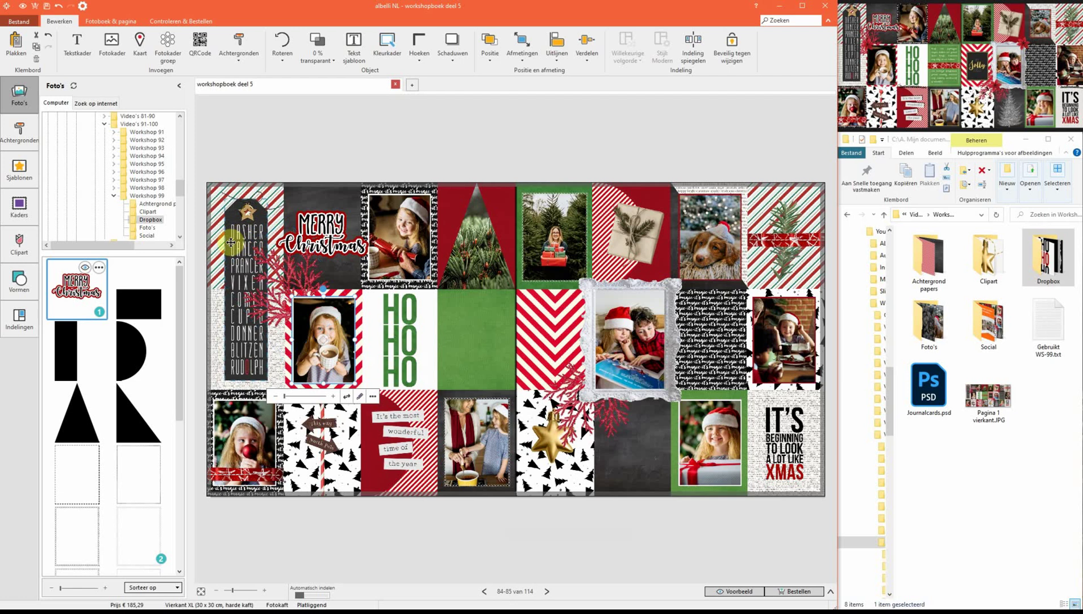
# Step: Bring the reindeer-names tag and its wooden star in front of the red branch, and slightly enlarge the tag
pyautogui.click(242, 350)
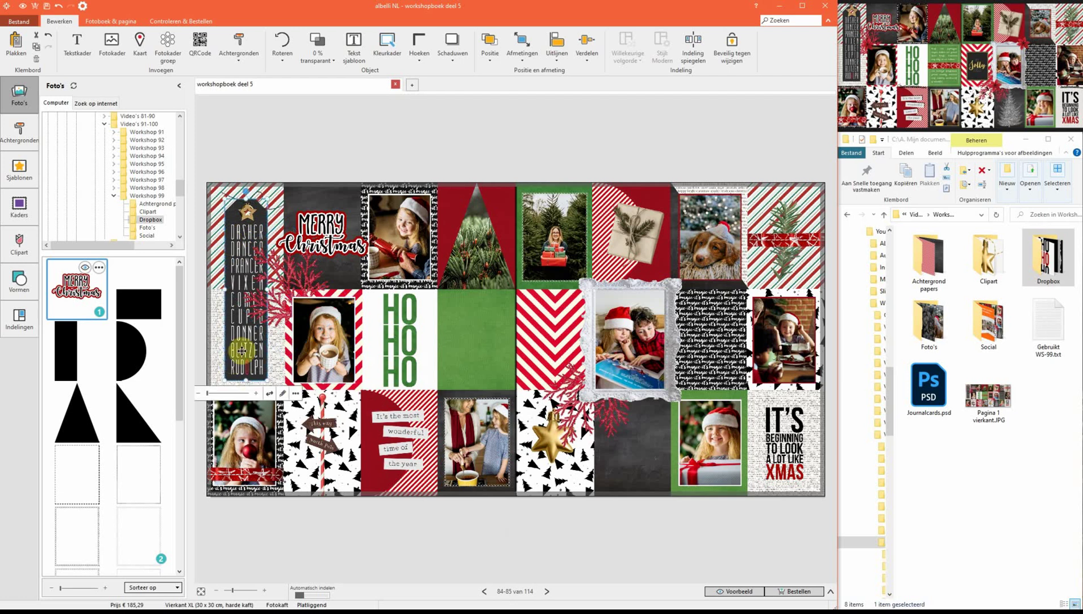
pyautogui.rightClick(251, 211)
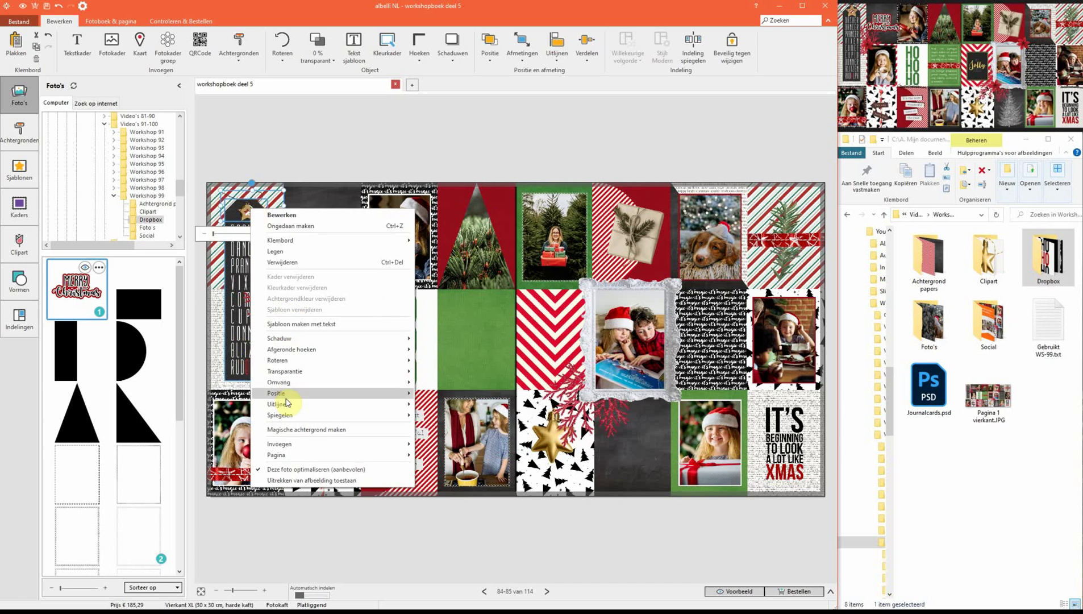
pyautogui.press('Escape')
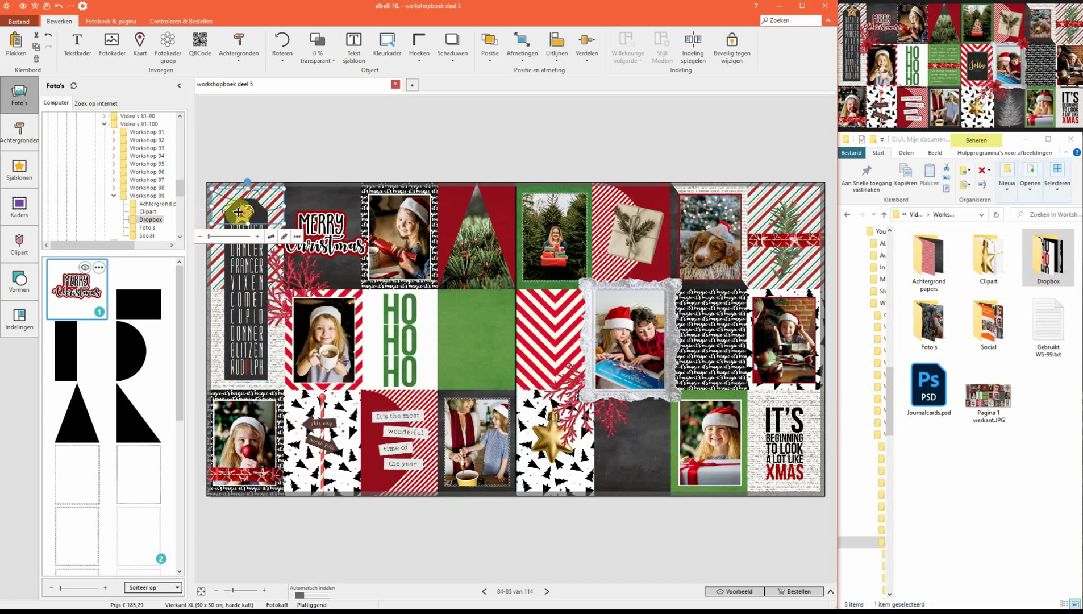
pyautogui.moveTo(238, 212); pyautogui.dragTo(245, 208)
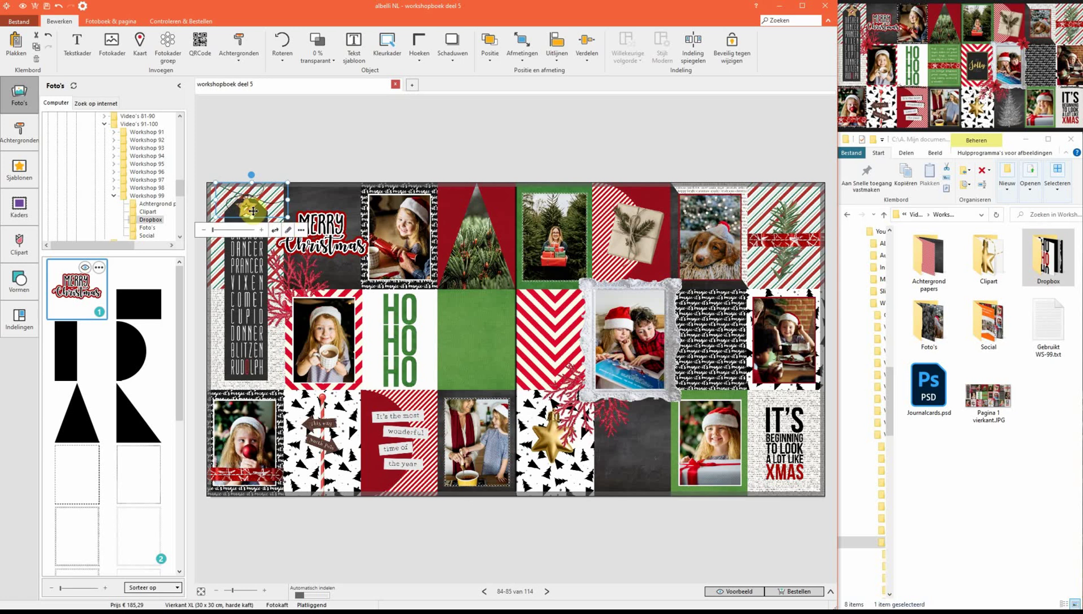
pyautogui.click(219, 219)
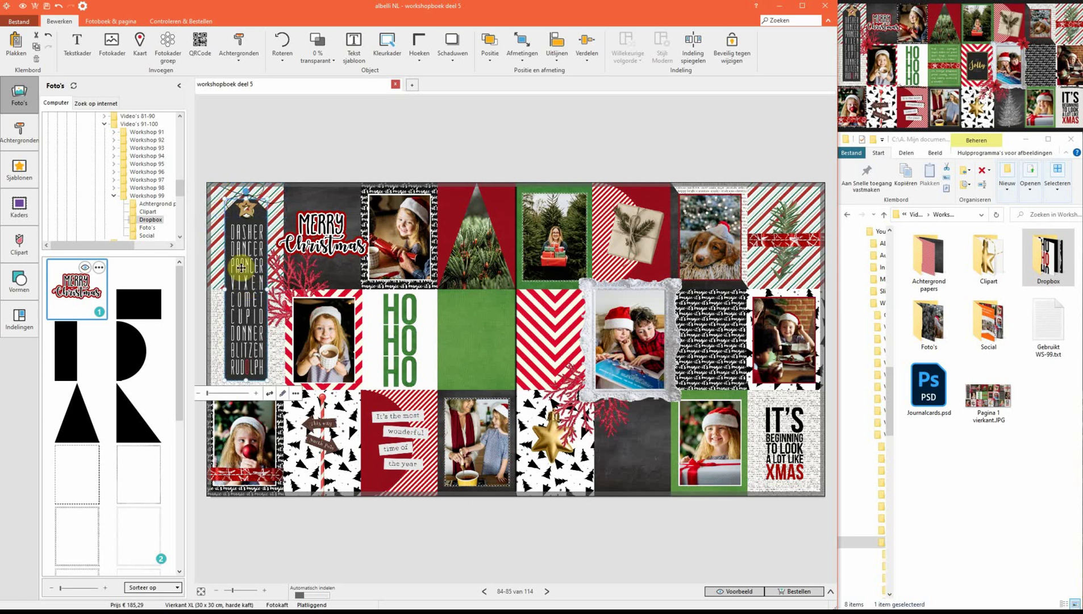
pyautogui.moveTo(221, 197); pyautogui.dragTo(223, 190)
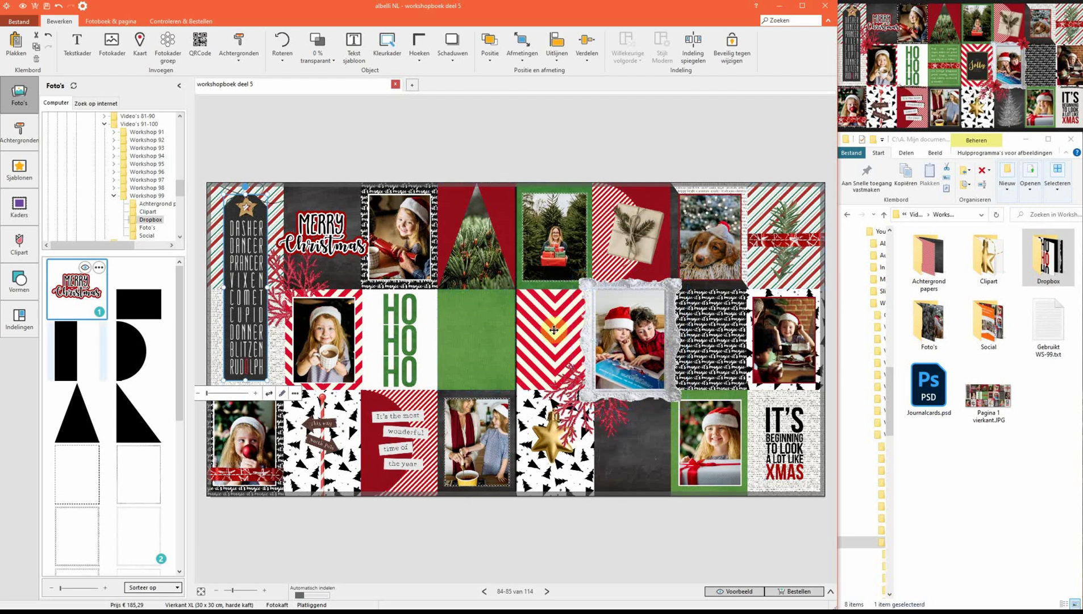
# Step: Add the Jolly card from the Clipart folder as a new object, shrink it and centre it on the red-and-white chevron card
pyautogui.click(147, 211)
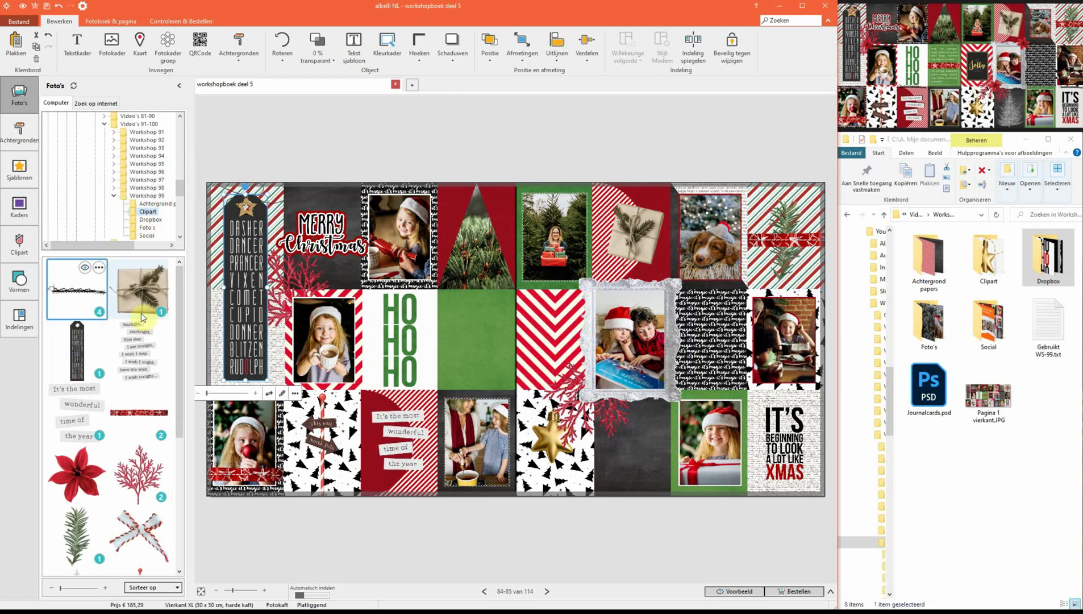
pyautogui.scroll(-3, 146, 362)
pyautogui.rightClick(145, 477)
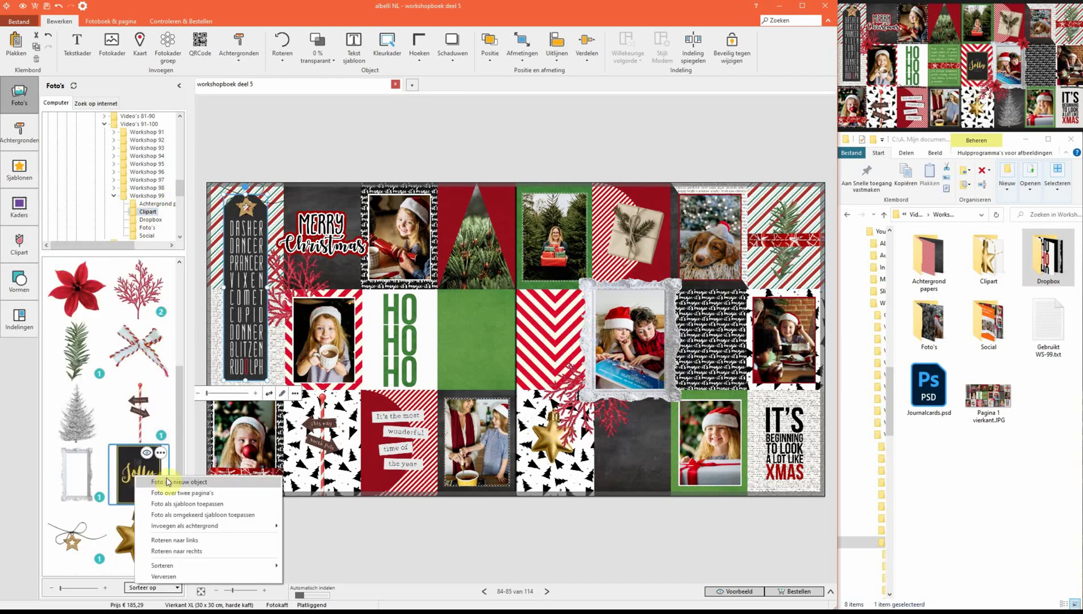
pyautogui.click(165, 481)
pyautogui.moveTo(352, 264); pyautogui.dragTo(498, 358)
pyautogui.moveTo(458, 392); pyautogui.dragTo(554, 320)
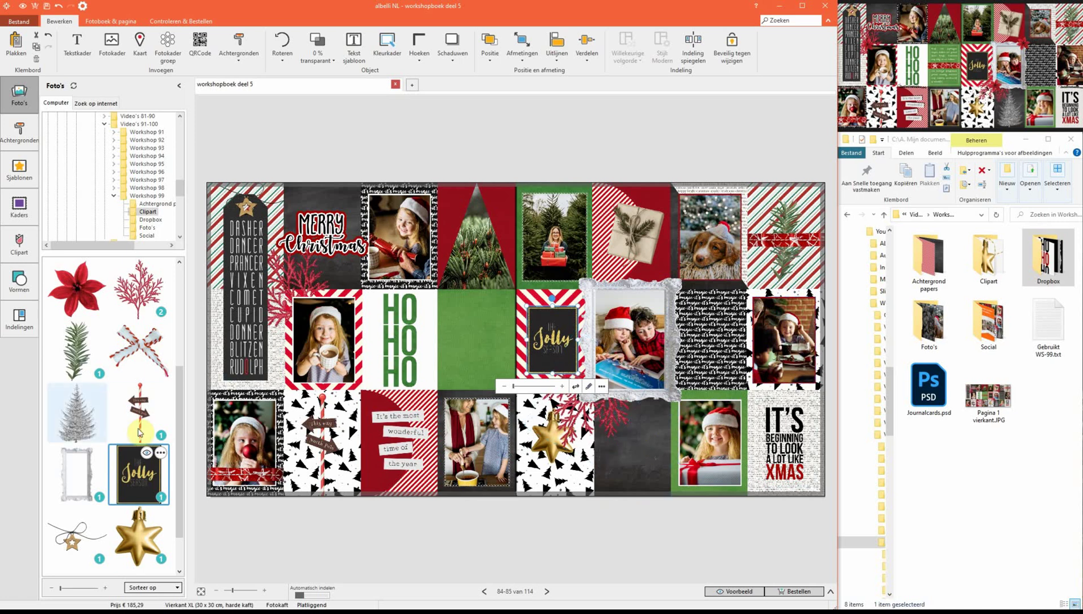
# Step: Add the silver Christmas tree clipart and fit it onto the empty chalkboard card in the bottom row
pyautogui.doubleClick(76, 412)
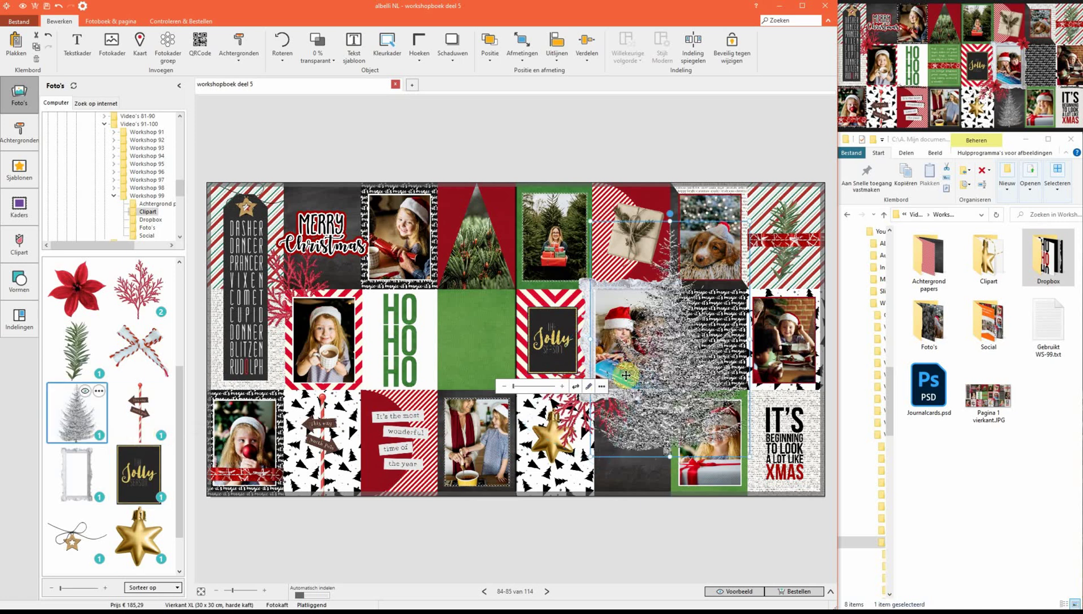
pyautogui.moveTo(749, 222); pyautogui.dragTo(654, 369)
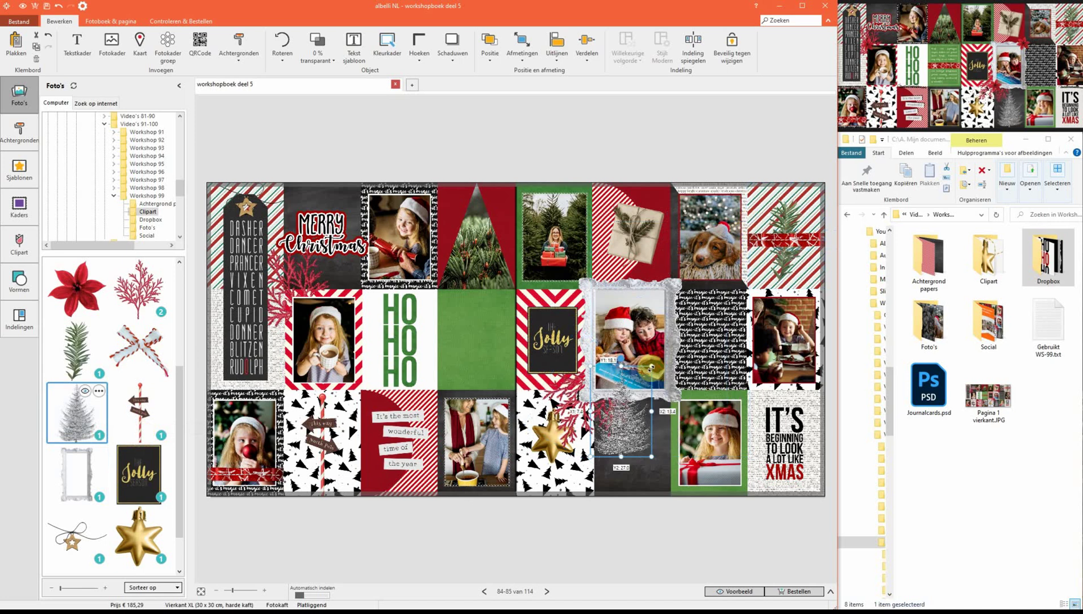
pyautogui.moveTo(625, 412); pyautogui.dragTo(638, 456)
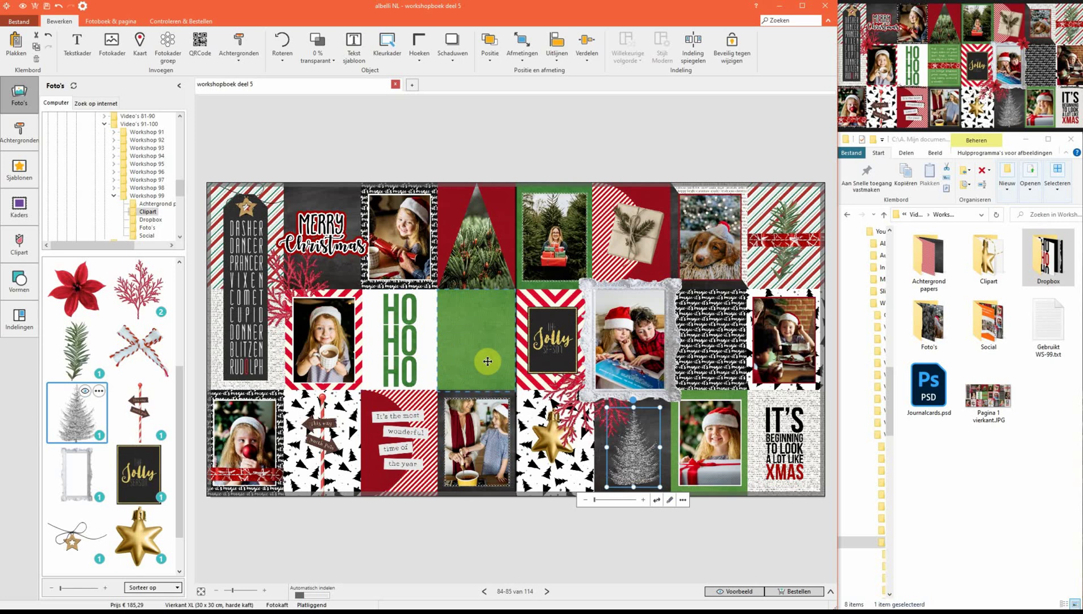
# Step: Add a white stitched border from the Dropbox folder as a new object and fit it to the edges of the plain green card
pyautogui.click(157, 220)
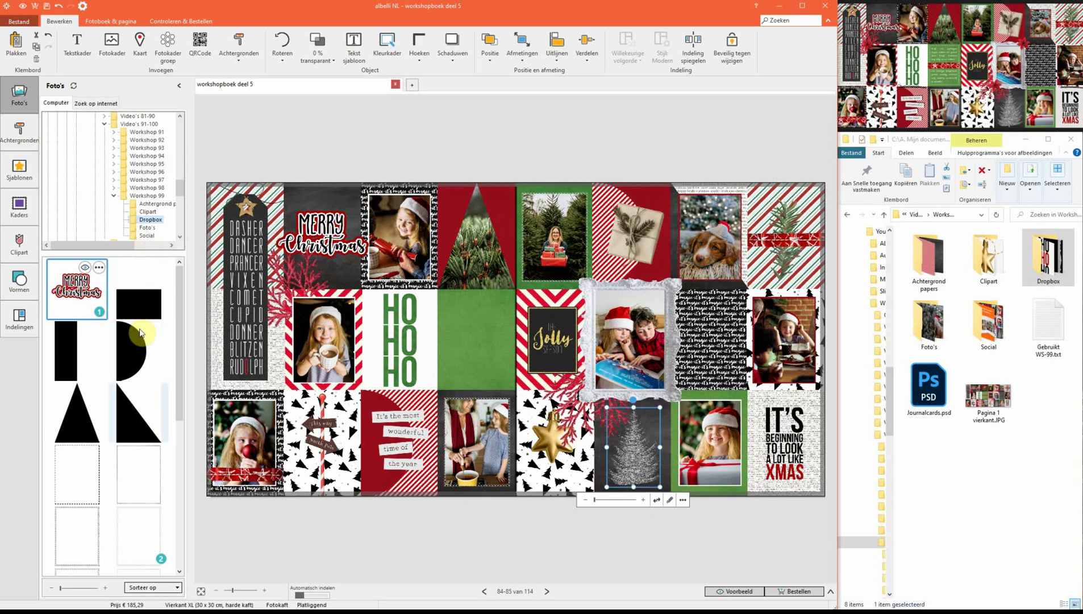
pyautogui.scroll(-3, 150, 518)
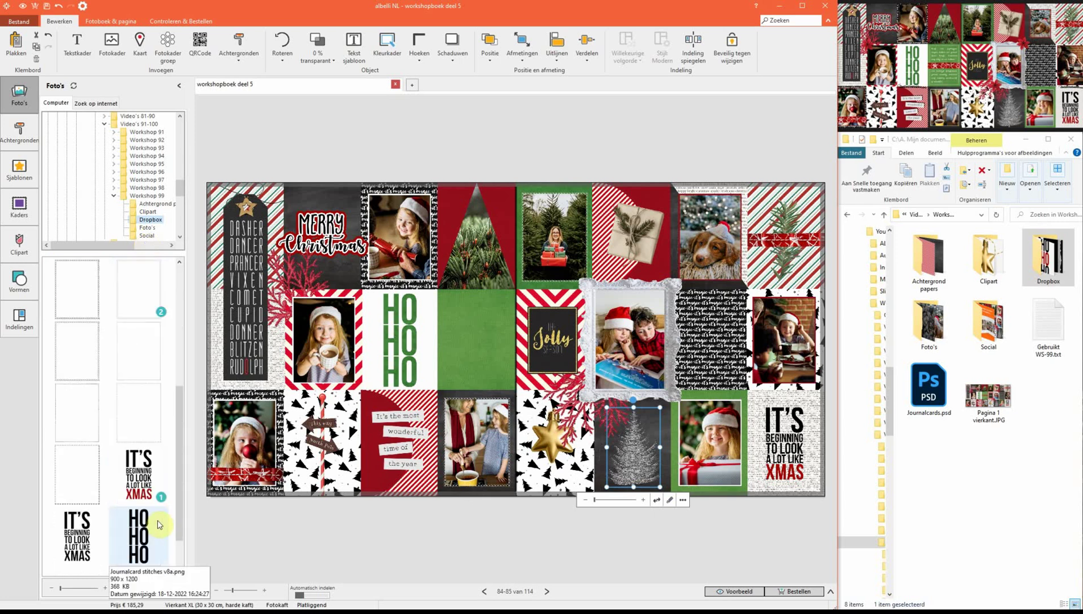
pyautogui.rightClick(142, 404)
pyautogui.click(180, 413)
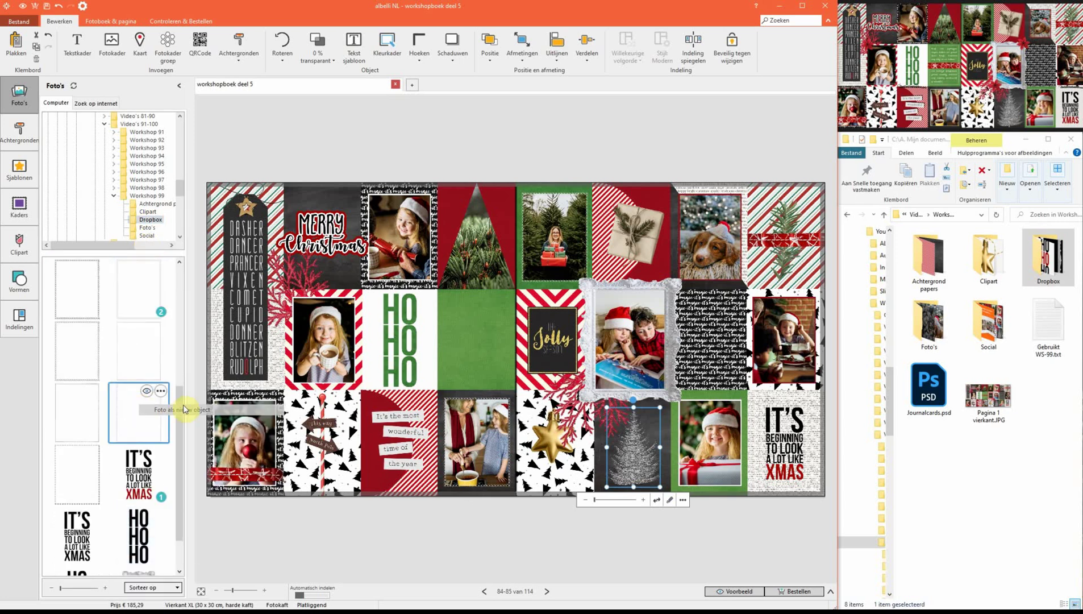
pyautogui.moveTo(665, 308); pyautogui.dragTo(518, 240)
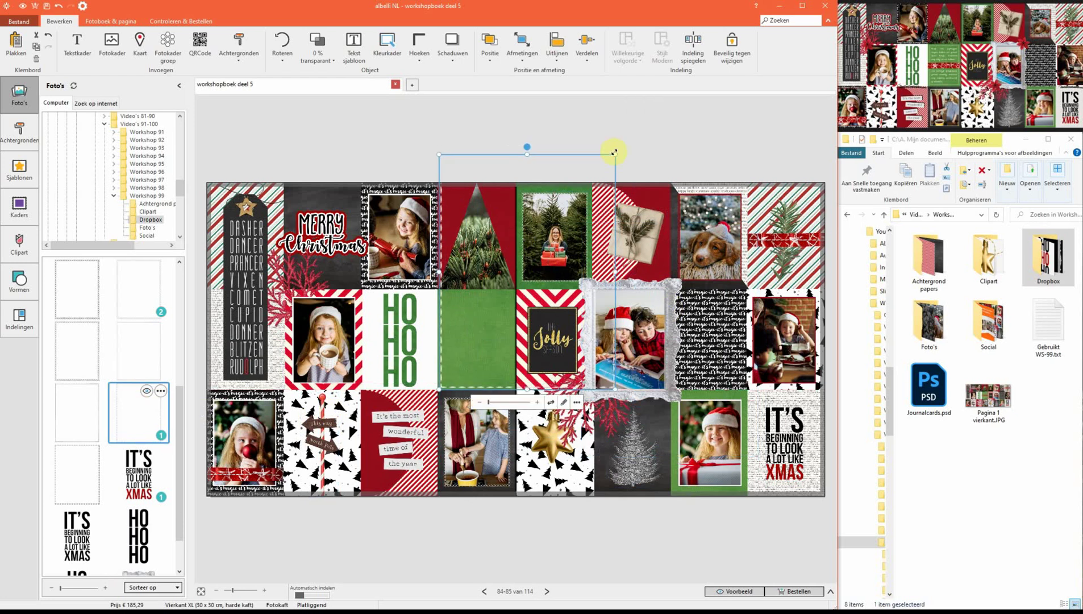
pyautogui.moveTo(616, 151); pyautogui.dragTo(480, 318)
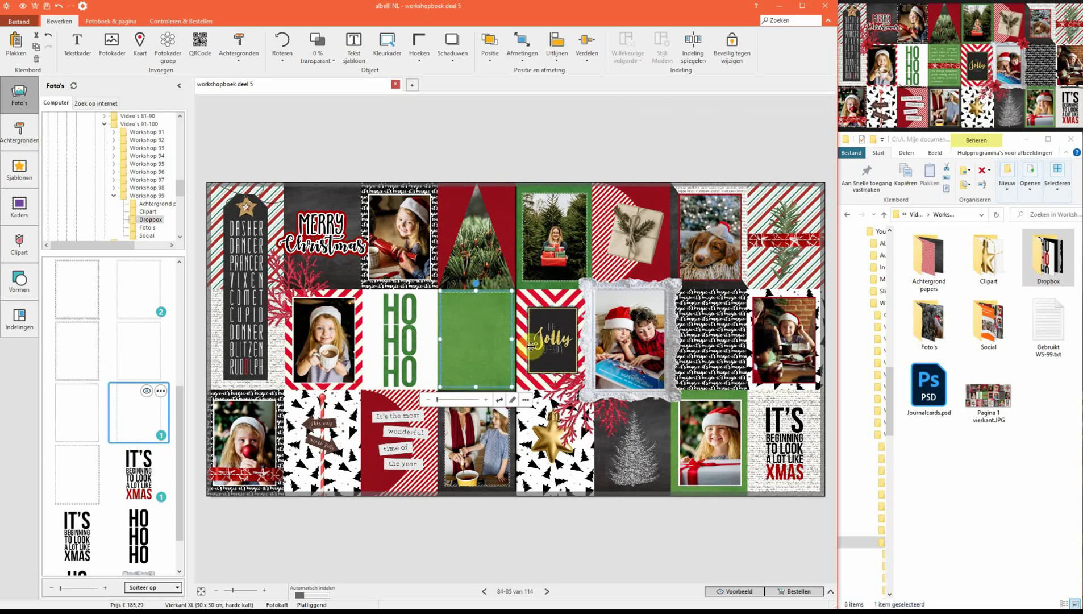
pyautogui.click(561, 345)
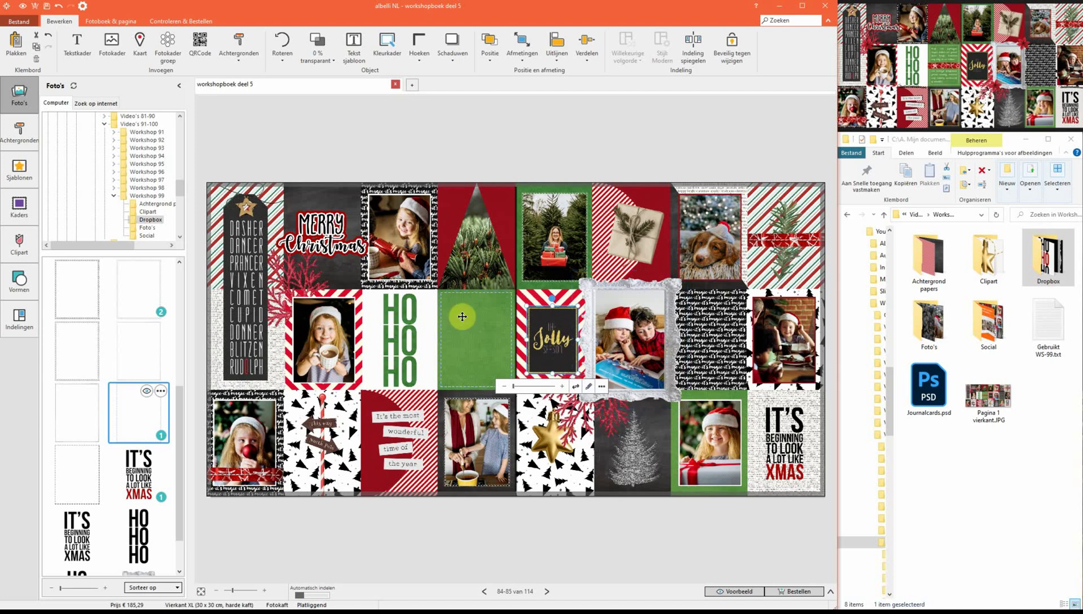
# Step: Duplicate the red ribbon from the girl's photo in the bottom row and fit the copy across the middle of the green card
pyautogui.click(228, 471)
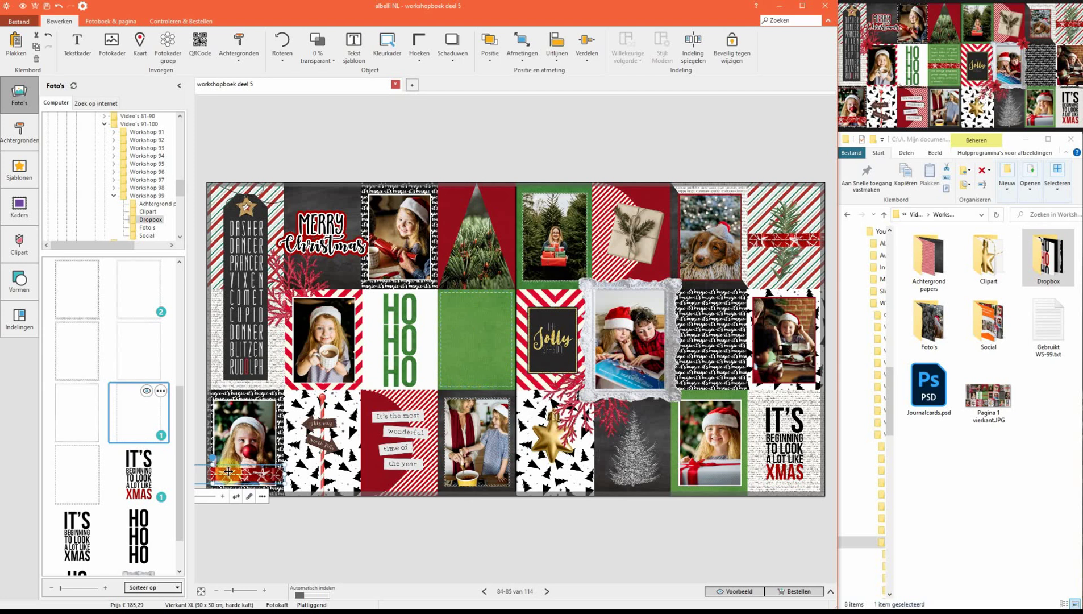
pyautogui.hotkey('ctrl', 'v')
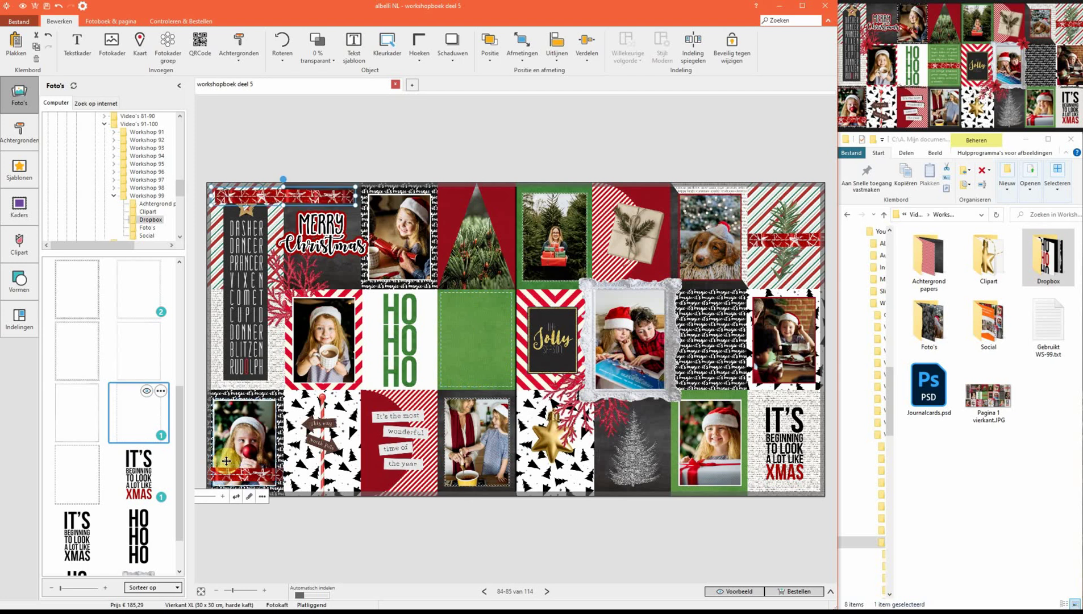
pyautogui.moveTo(312, 195); pyautogui.dragTo(514, 337)
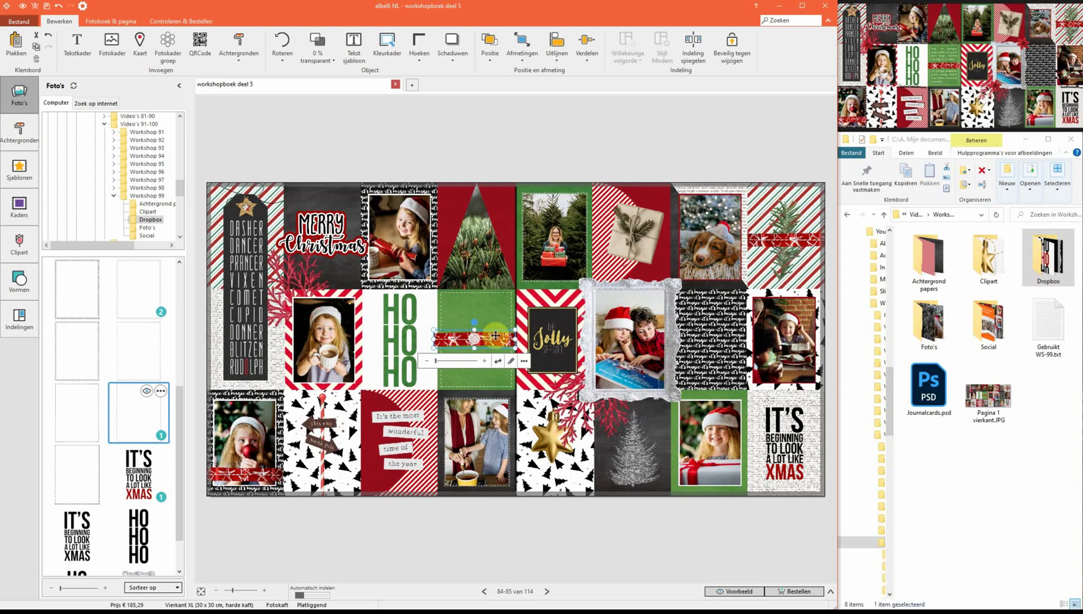
pyautogui.moveTo(433, 340); pyautogui.dragTo(440, 340)
pyautogui.click(465, 372)
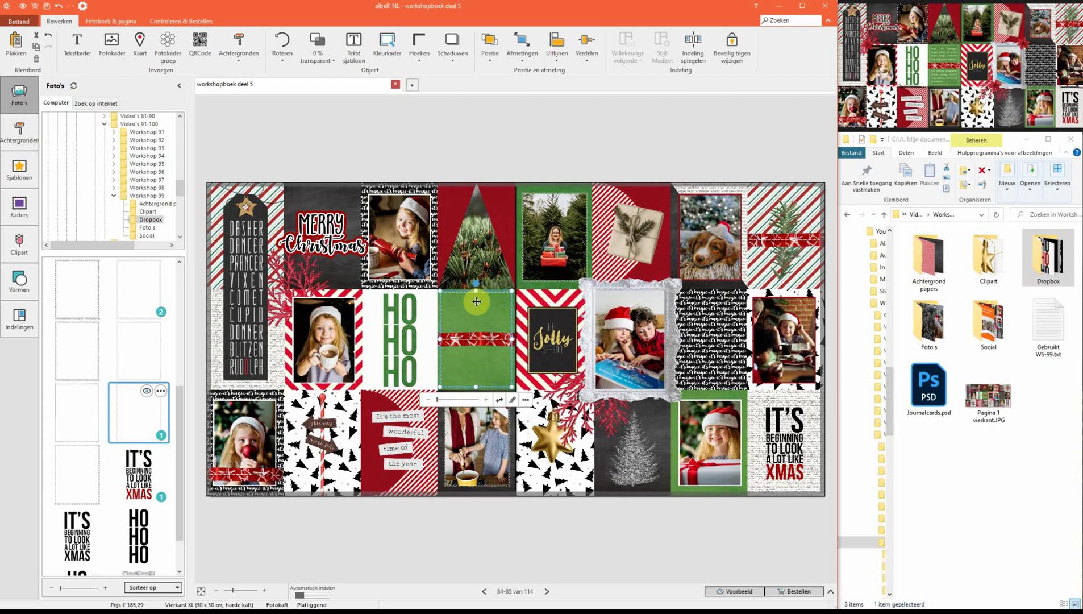
# Step: Copy the two handwritten text blocks from pages 82-83 and place them above and below the ribbon on the green card of pages 84-85
pyautogui.click(477, 591)
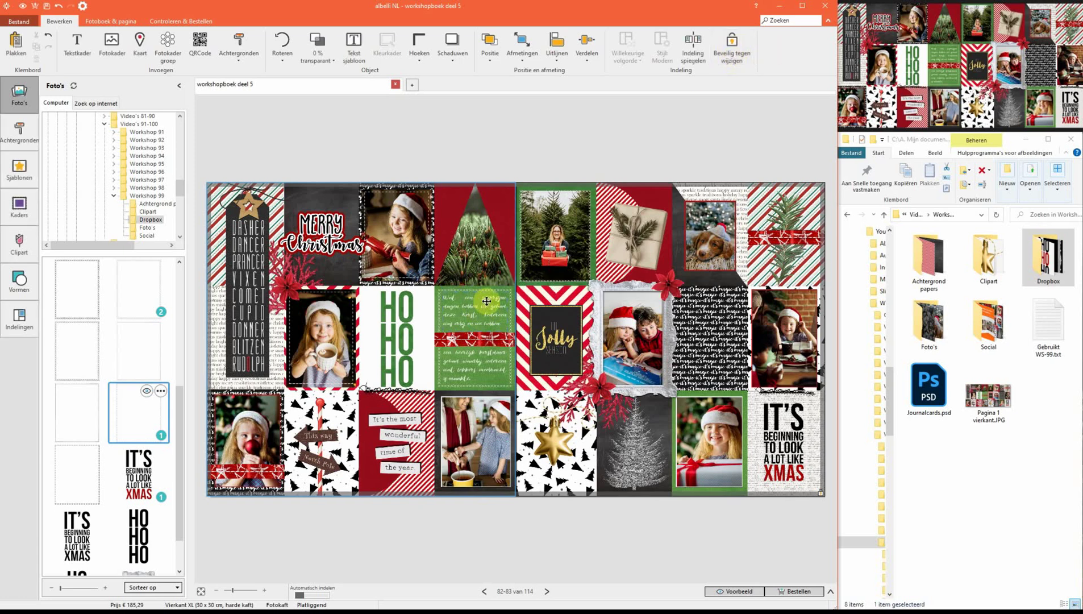
pyautogui.click(477, 373)
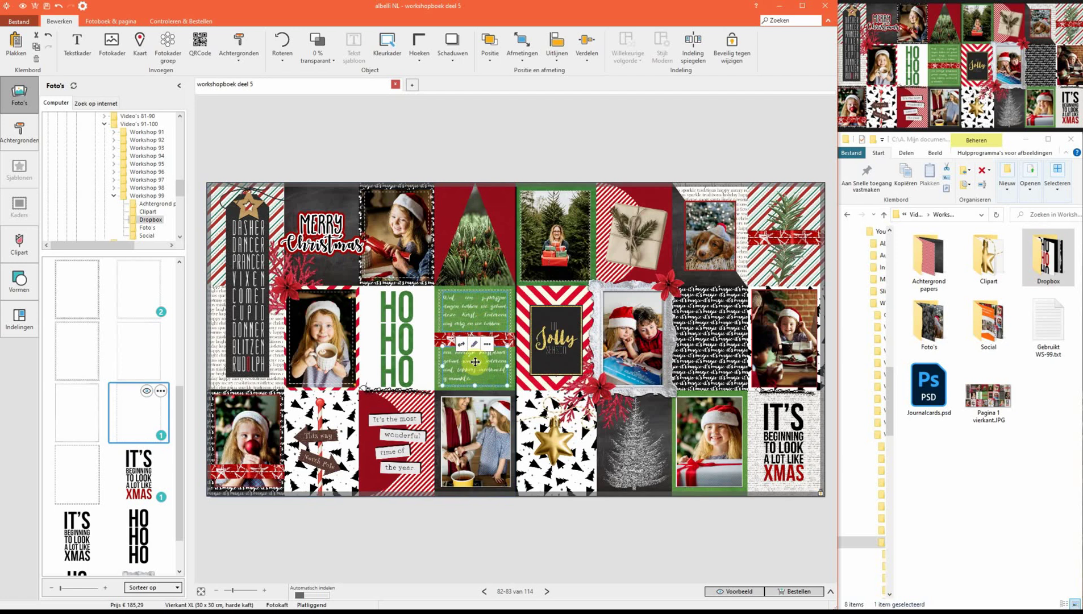
pyautogui.click(548, 591)
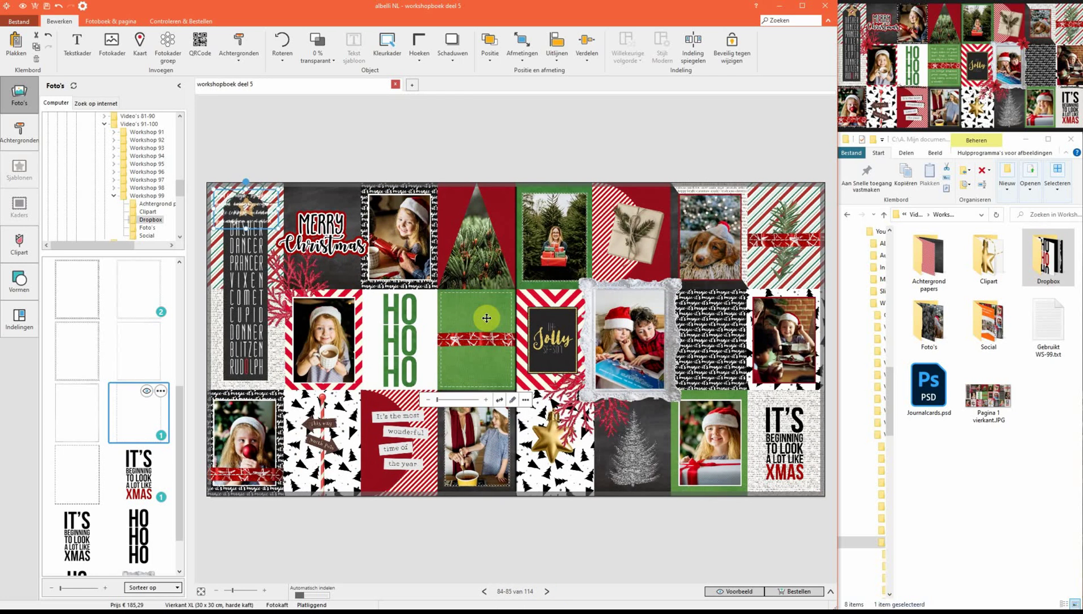
pyautogui.moveTo(486, 318); pyautogui.dragTo(486, 366)
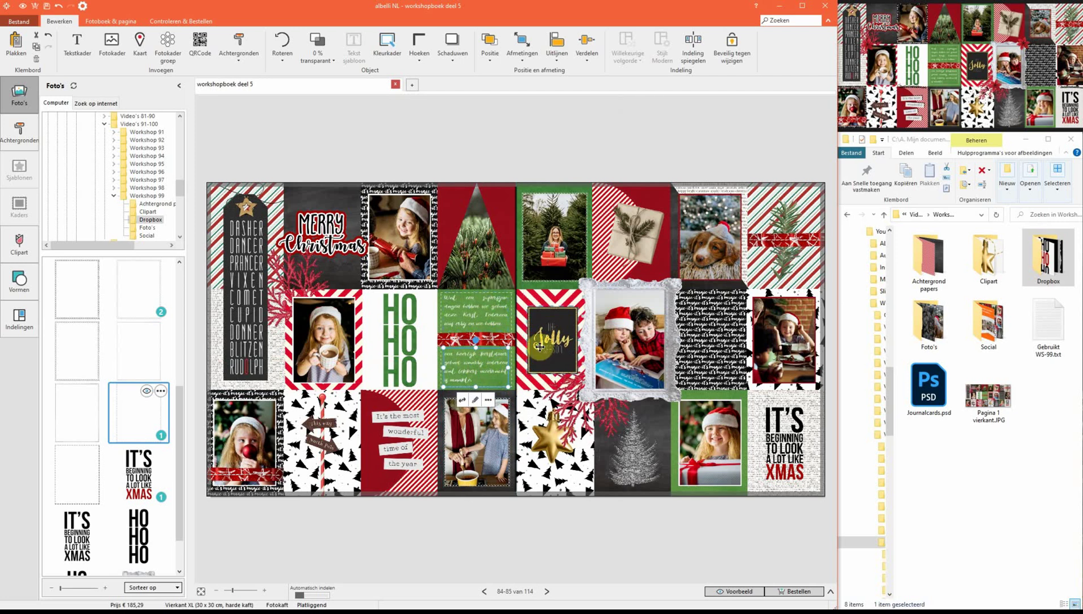
# Step: Add the red poinsettia from the Clipart folder as a new object, shrink it and place it on the red branch below Merry Christmas
pyautogui.scroll(3, 539, 347)
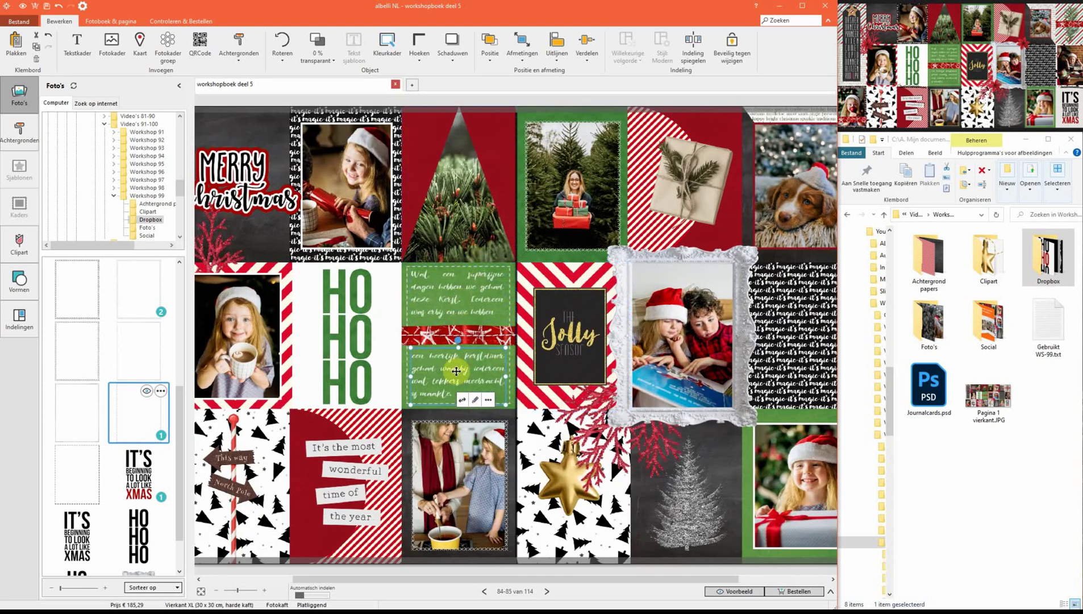
pyautogui.scroll(-1, 481, 354)
pyautogui.scroll(-3, 482, 353)
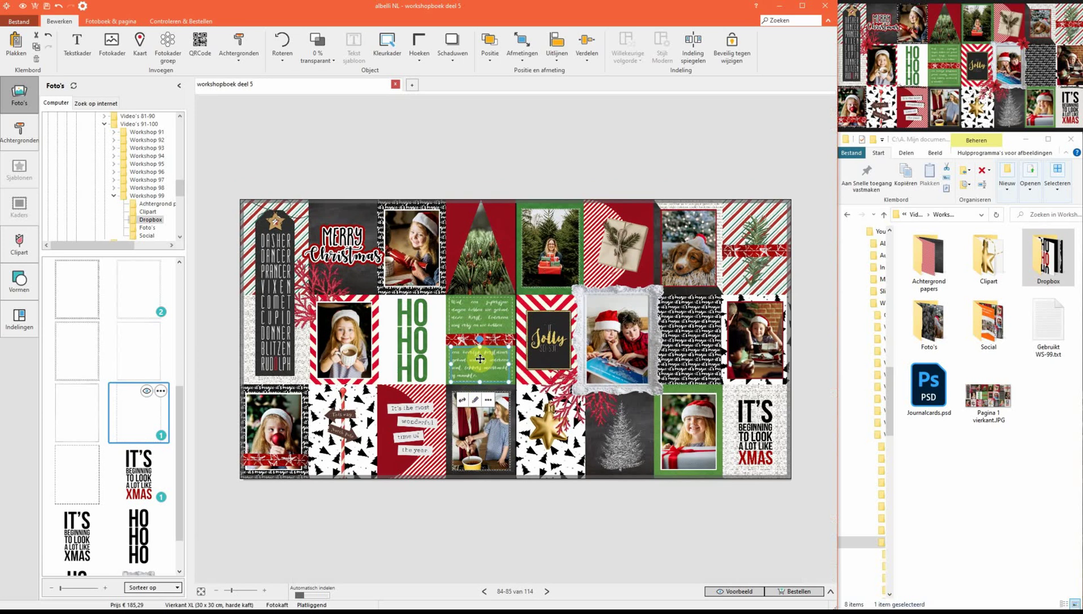
pyautogui.click(148, 236)
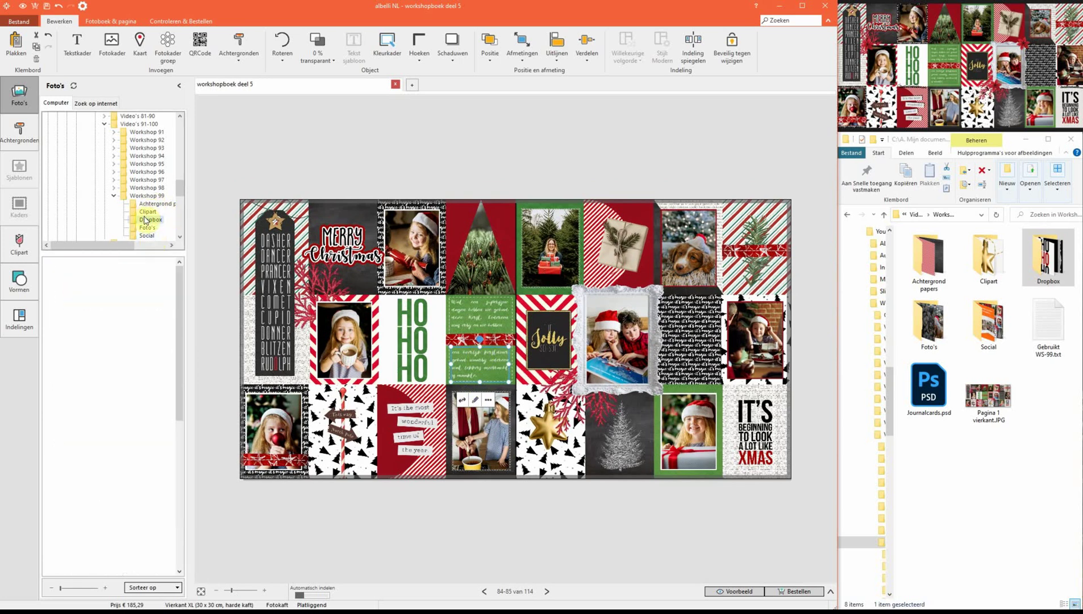
pyautogui.click(147, 212)
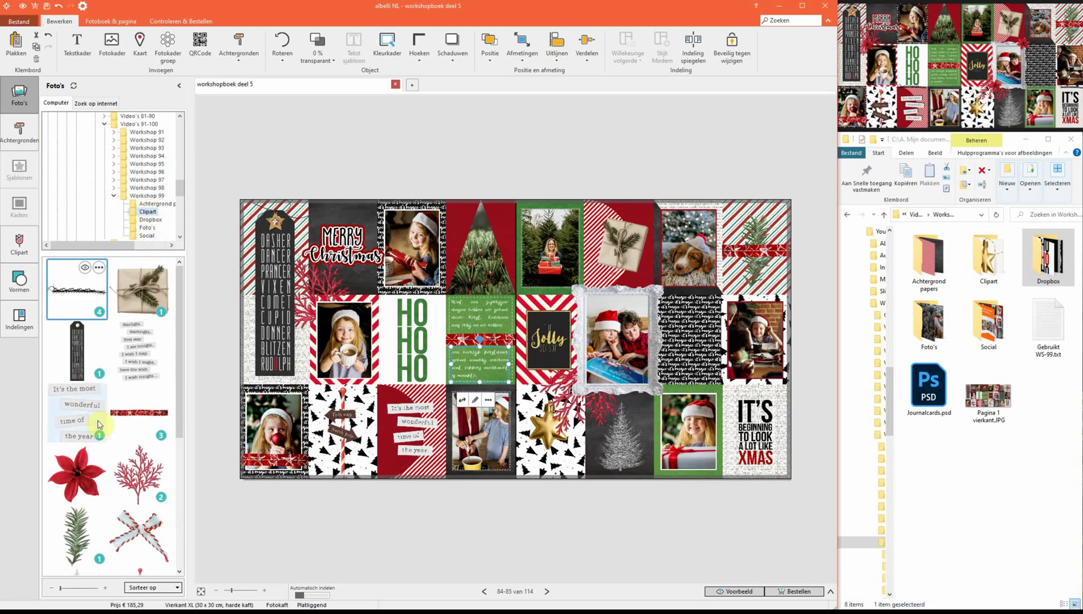
pyautogui.rightClick(86, 466)
pyautogui.click(142, 474)
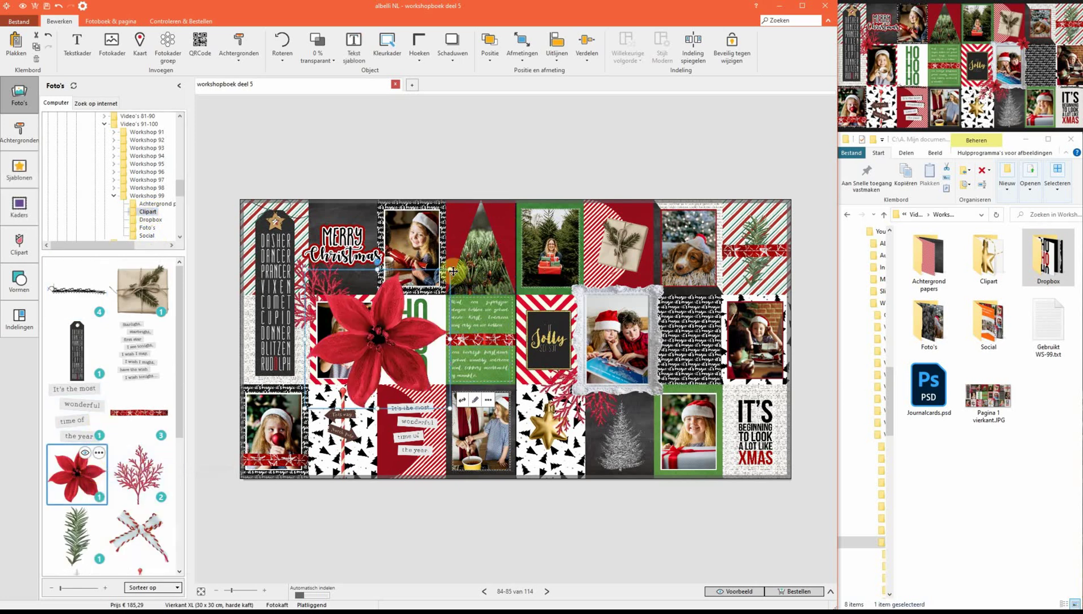
pyautogui.moveTo(450, 268); pyautogui.dragTo(313, 297)
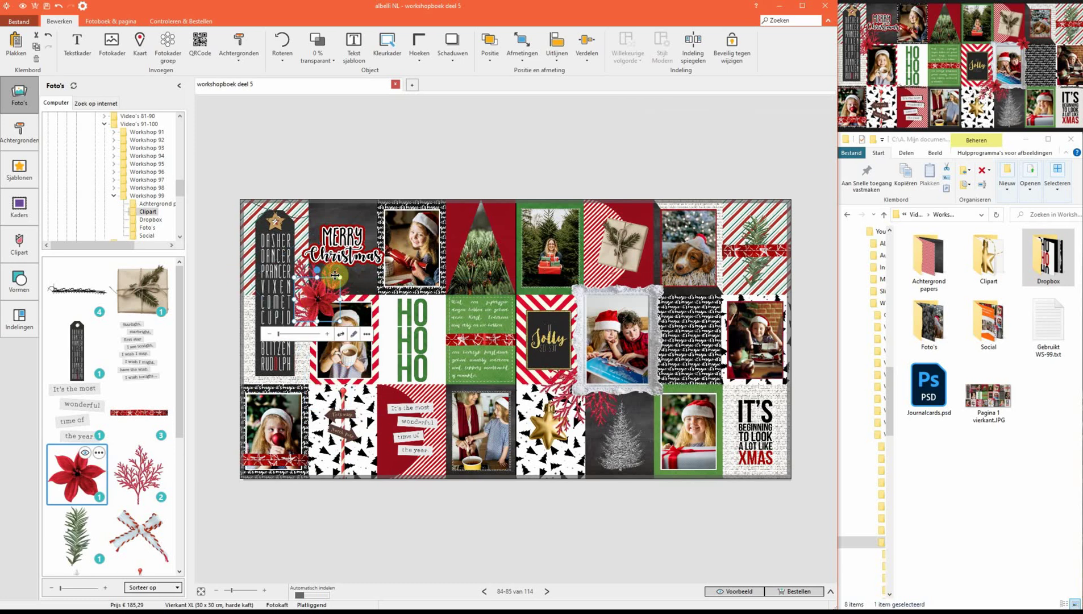
pyautogui.moveTo(340, 277); pyautogui.dragTo(314, 296)
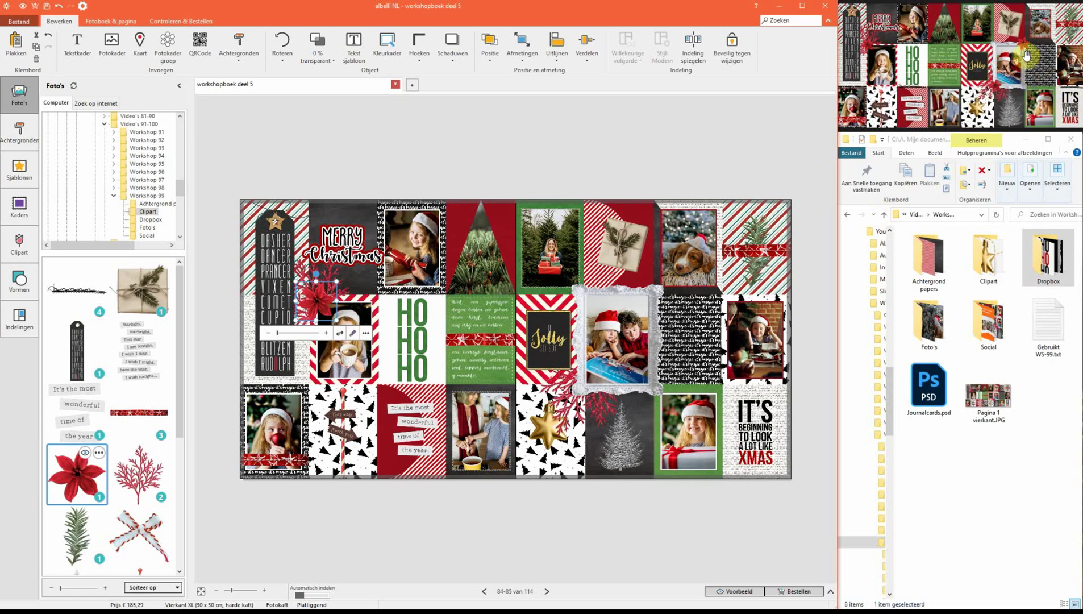
# Step: Duplicate the poinsettia onto the silver frame's upper-right corner and onto the red branch at its lower-left corner
pyautogui.click(313, 294)
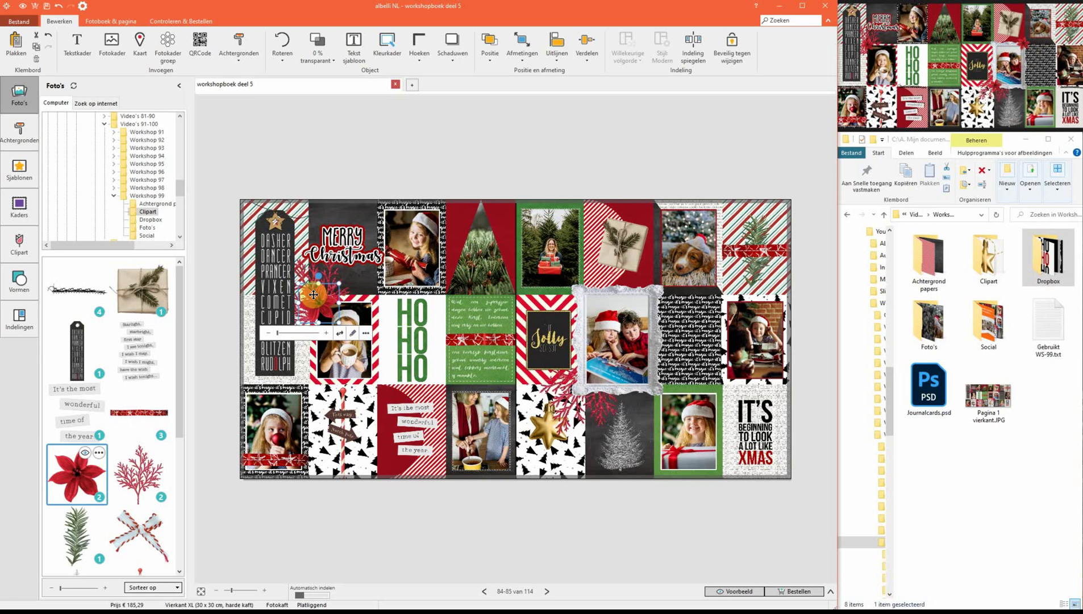
pyautogui.moveTo(313, 294); pyautogui.dragTo(587, 381)
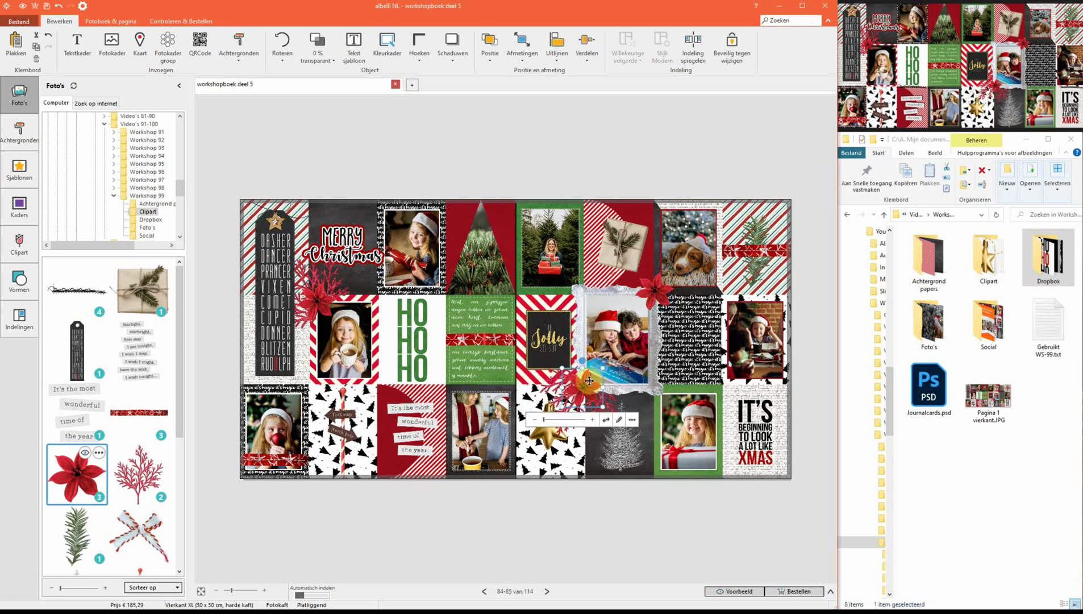
# Step: Apply a colour border to the photo of the girl in the first card of the bottom row
pyautogui.scroll(4, 888, 89)
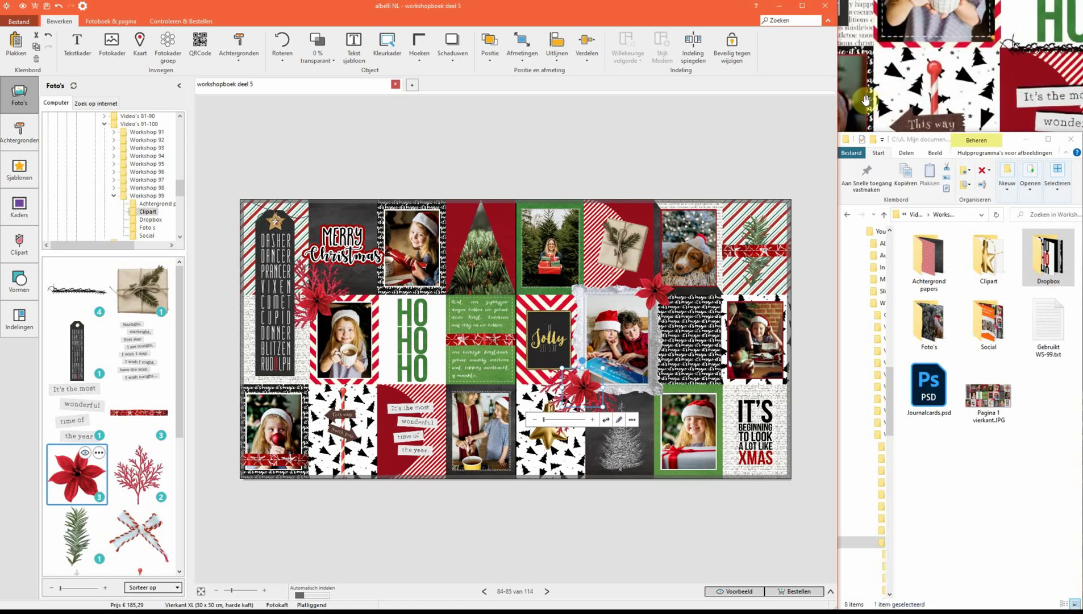
pyautogui.click(278, 415)
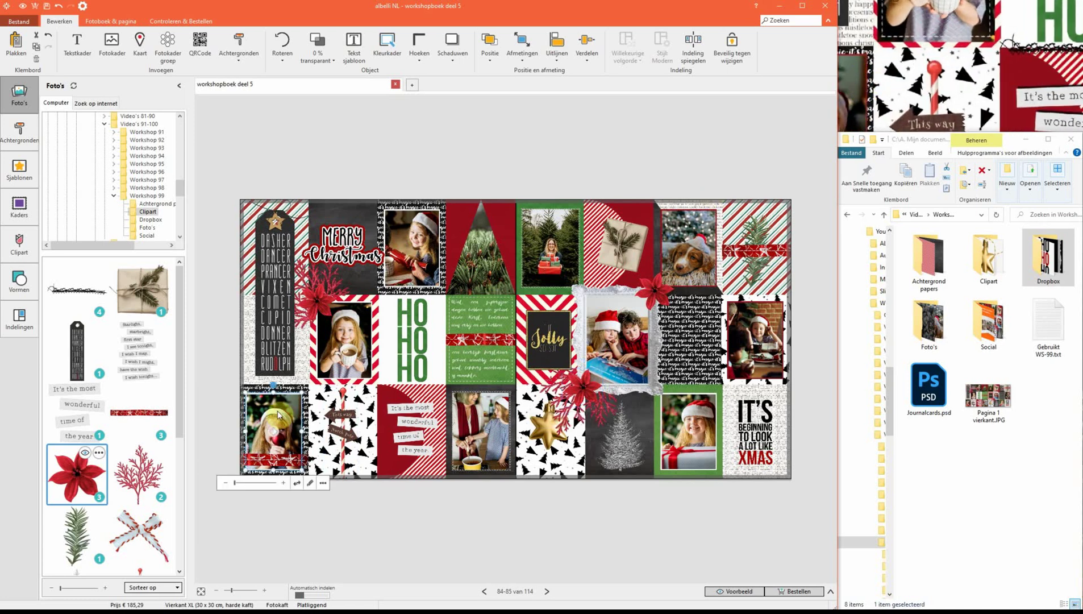
pyautogui.click(387, 42)
pyautogui.moveTo(80, 83); pyautogui.dragTo(263, 61)
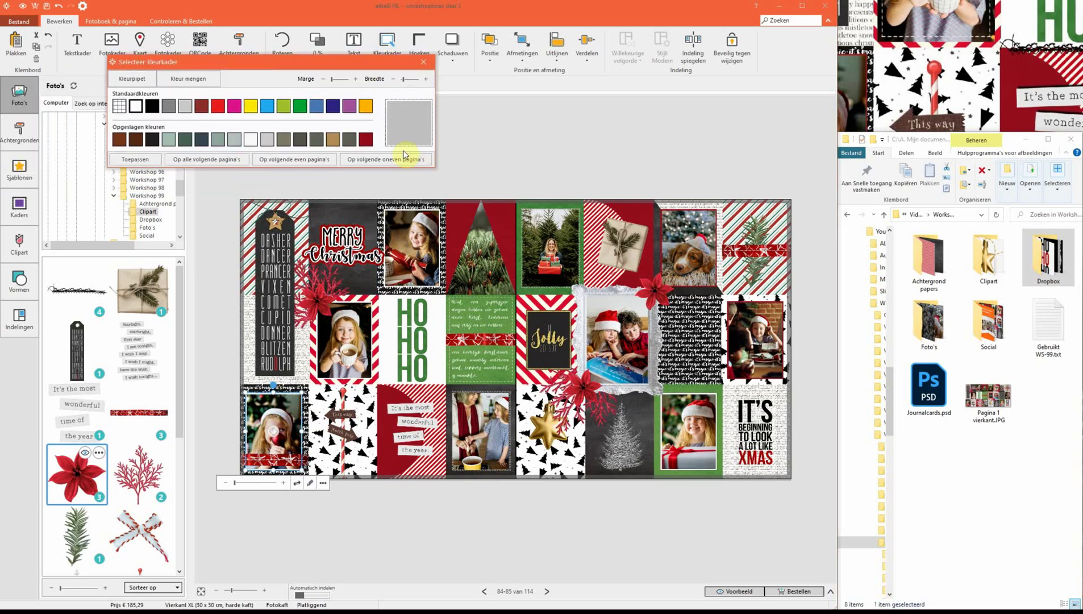
pyautogui.click(438, 73)
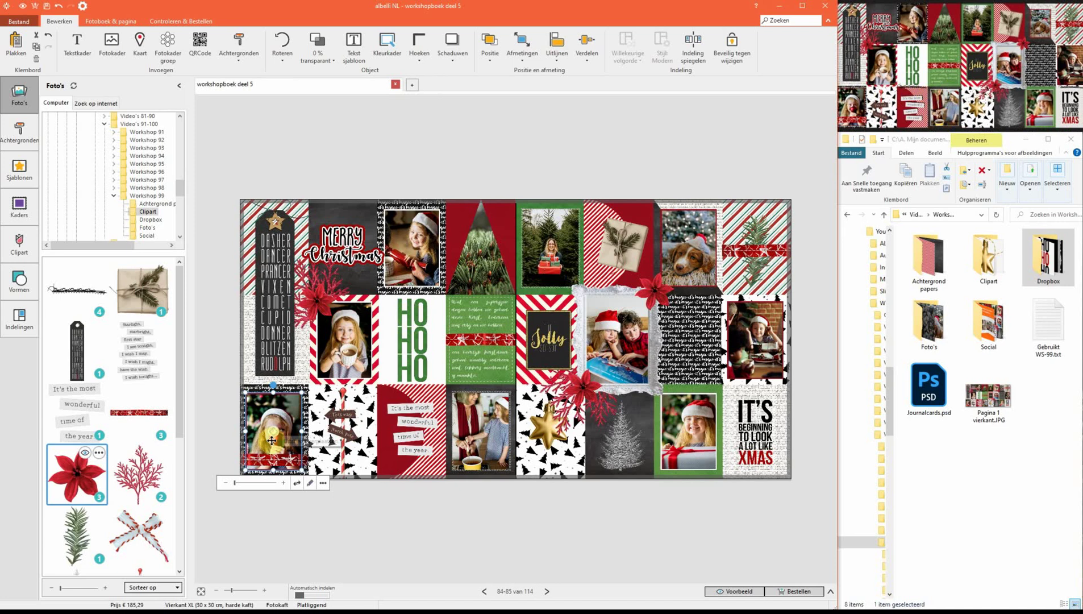
# Step: Add the black twine clipart along the lower edge of the HO HO HO card and copy it above the It's Beginning to Look card
pyautogui.rightClick(82, 296)
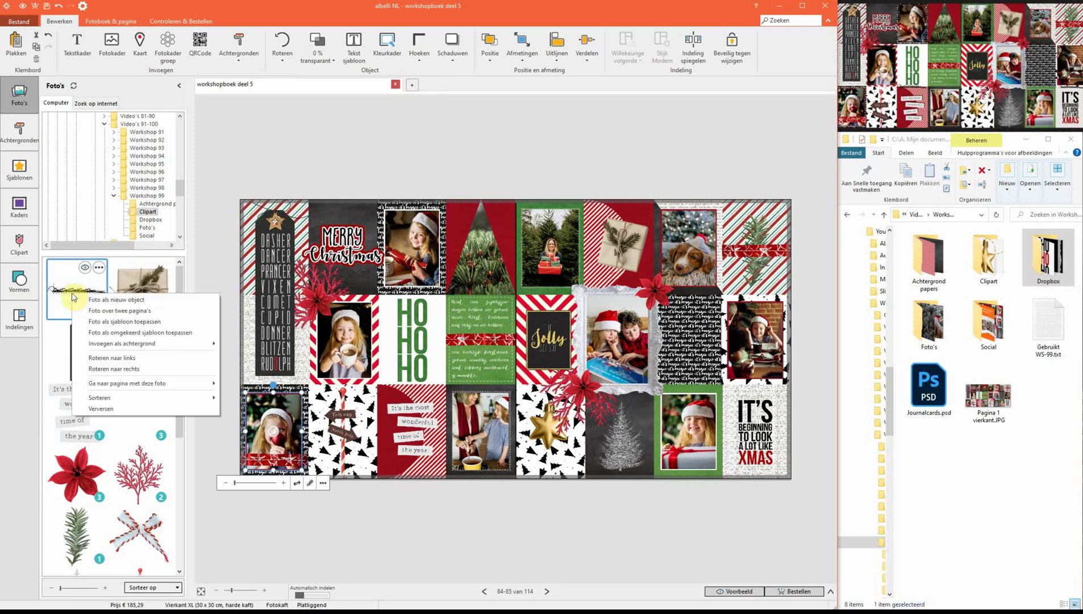
pyautogui.click(139, 309)
pyautogui.moveTo(480, 339)
pyautogui.mouseDown()
pyautogui.moveTo(351, 352)
pyautogui.moveTo(329, 372)
pyautogui.moveTo(421, 385)
pyautogui.mouseUp()
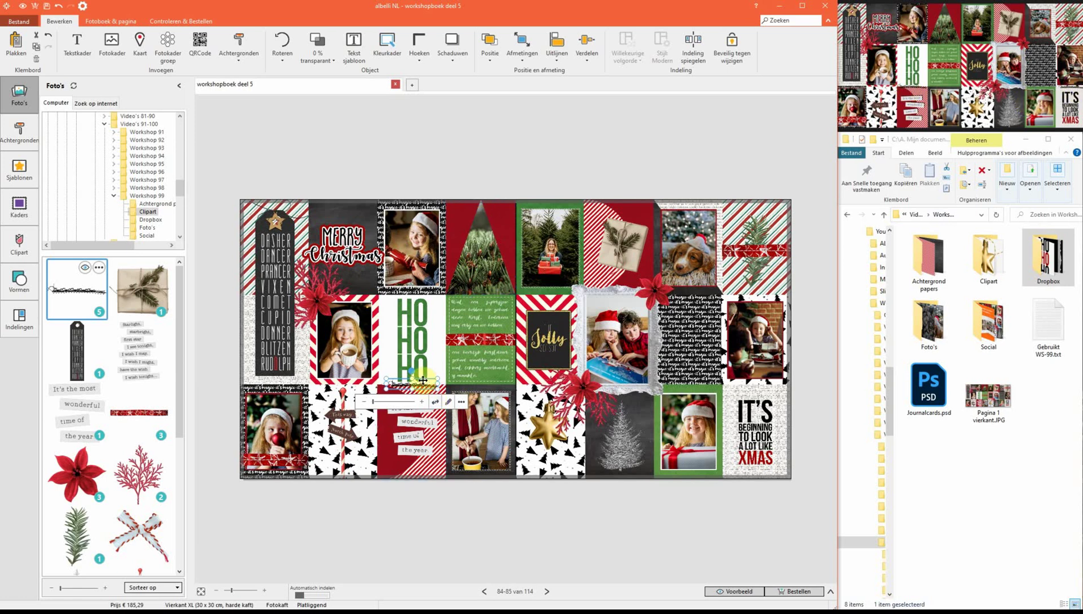
pyautogui.moveTo(451, 400)
pyautogui.mouseDown()
pyautogui.moveTo(436, 382)
pyautogui.moveTo(764, 384)
pyautogui.mouseUp()
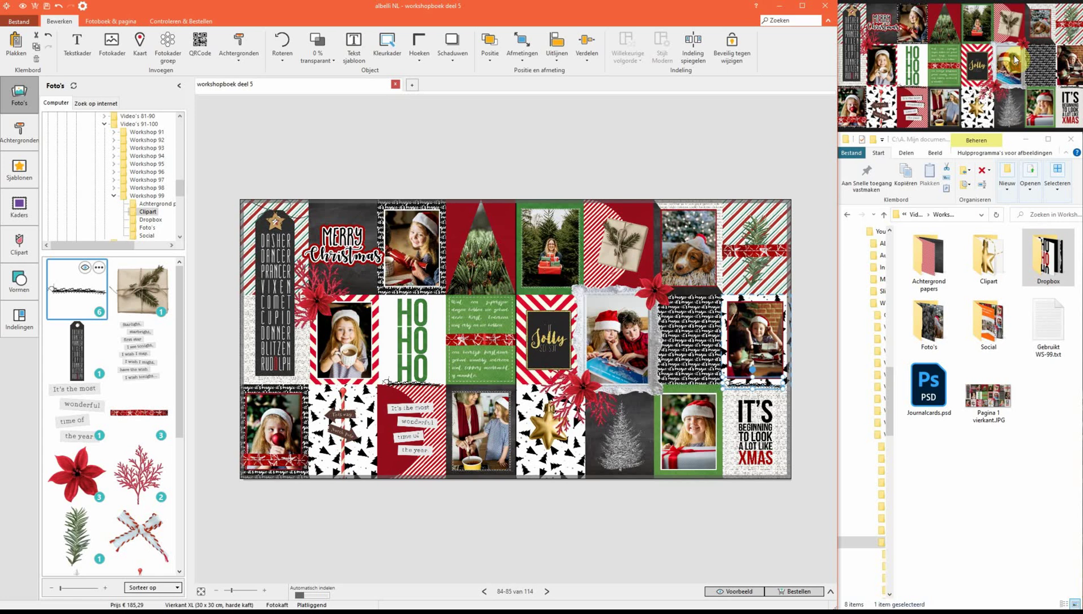
# Step: Shrink the green HO HO HO text slightly so it sits clear above the twine
pyautogui.scroll(1, 714, 300)
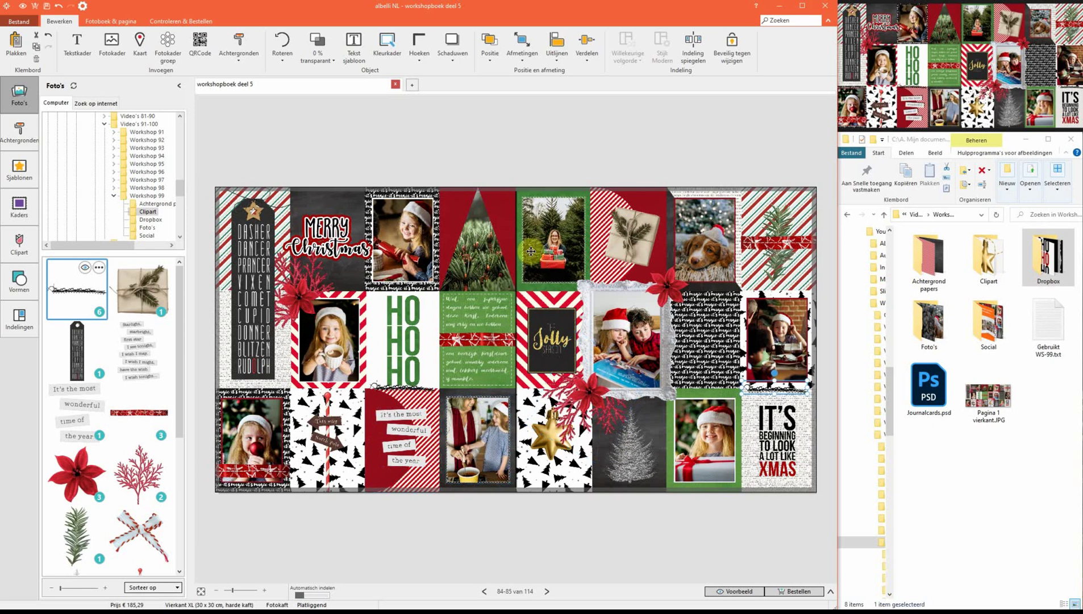
pyautogui.scroll(1, 742, 400)
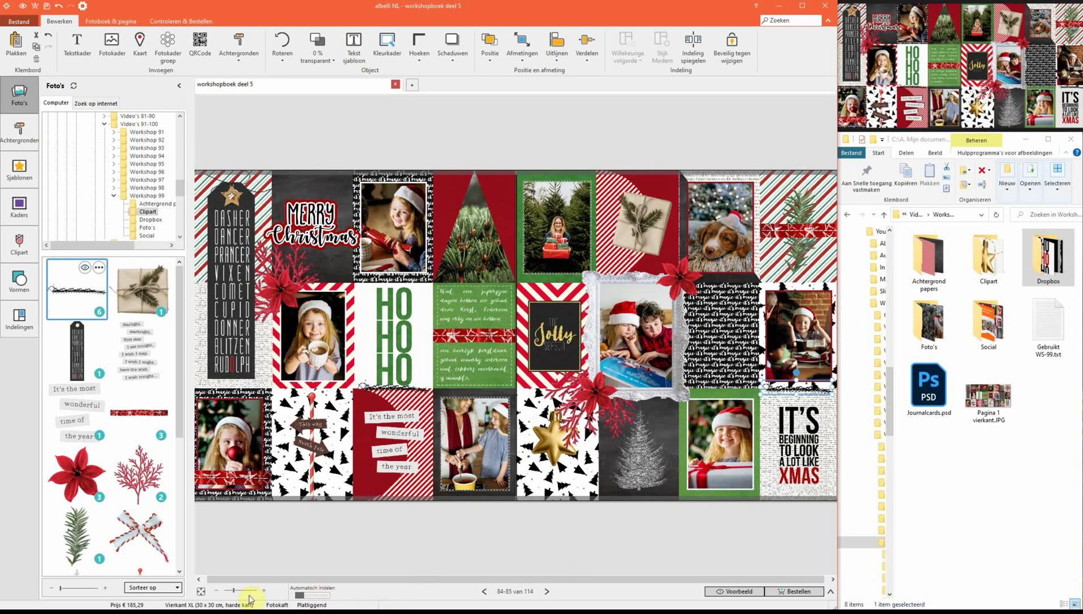
pyautogui.click(216, 591)
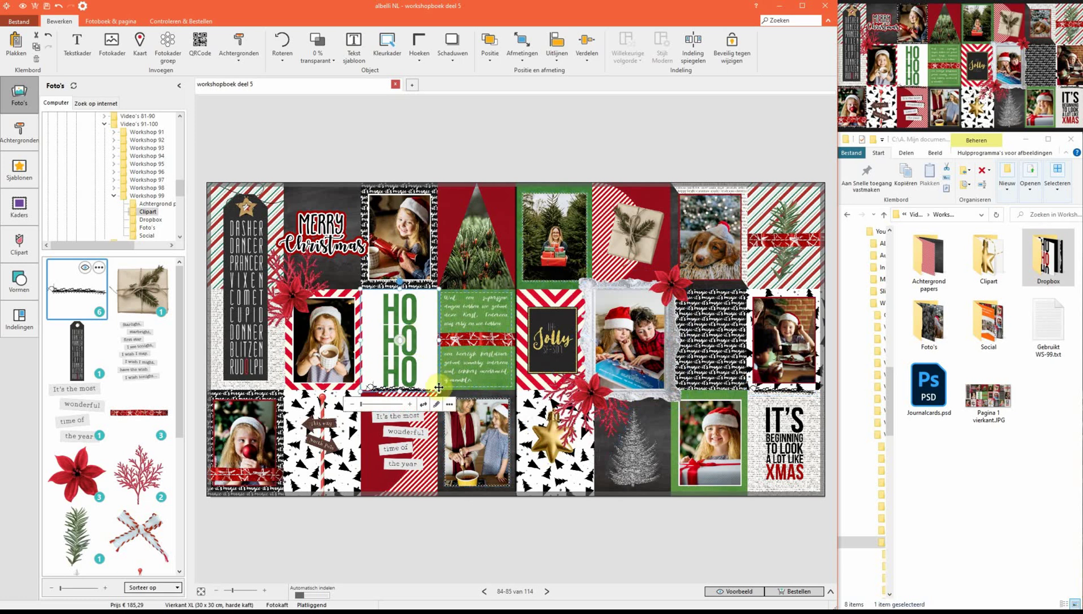
pyautogui.moveTo(409, 323); pyautogui.dragTo(410, 321)
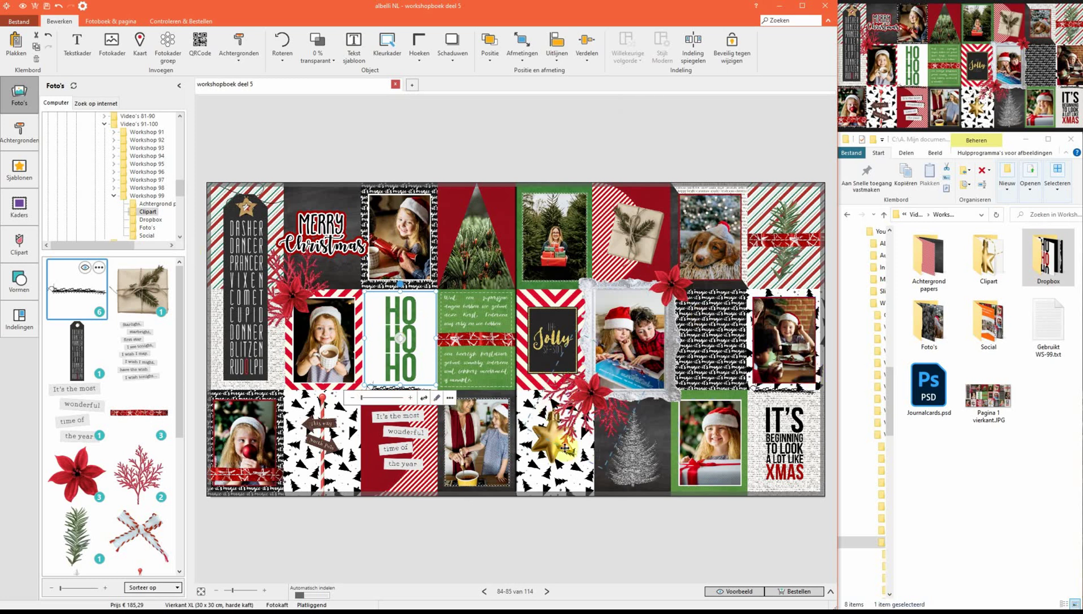
# Step: Shrink the gold star and centre it on its tree-patterned card in the bottom row
pyautogui.click(547, 446)
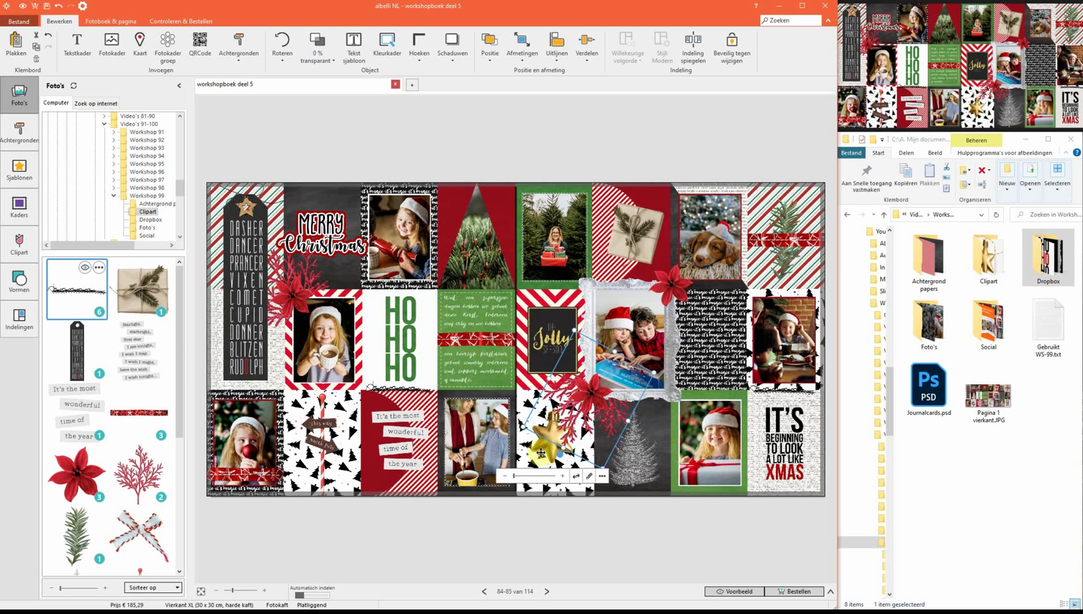
pyautogui.click(541, 450)
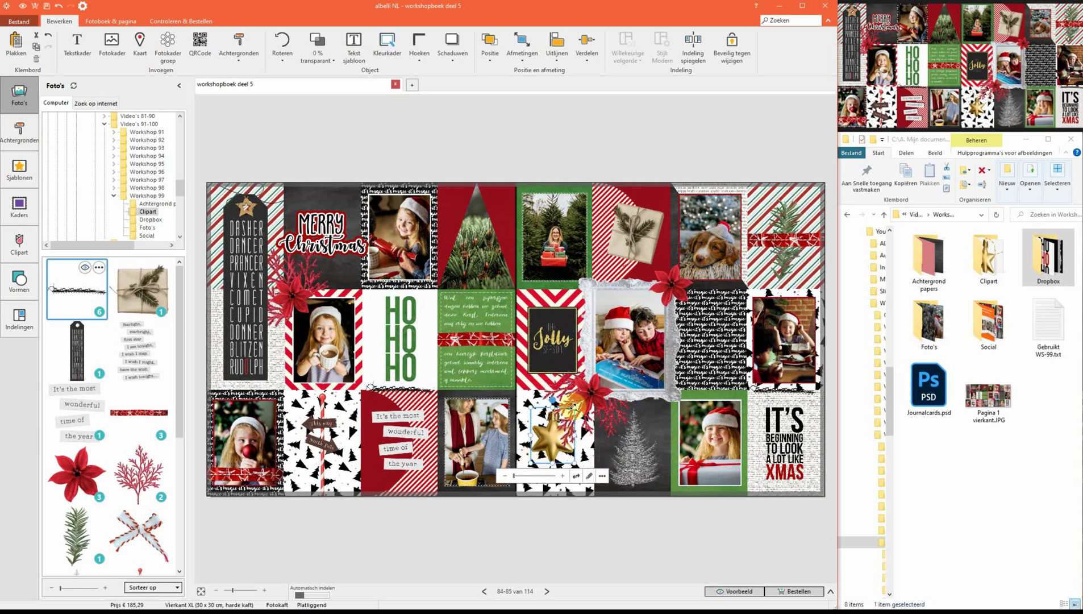
pyautogui.moveTo(575, 407); pyautogui.dragTo(553, 434)
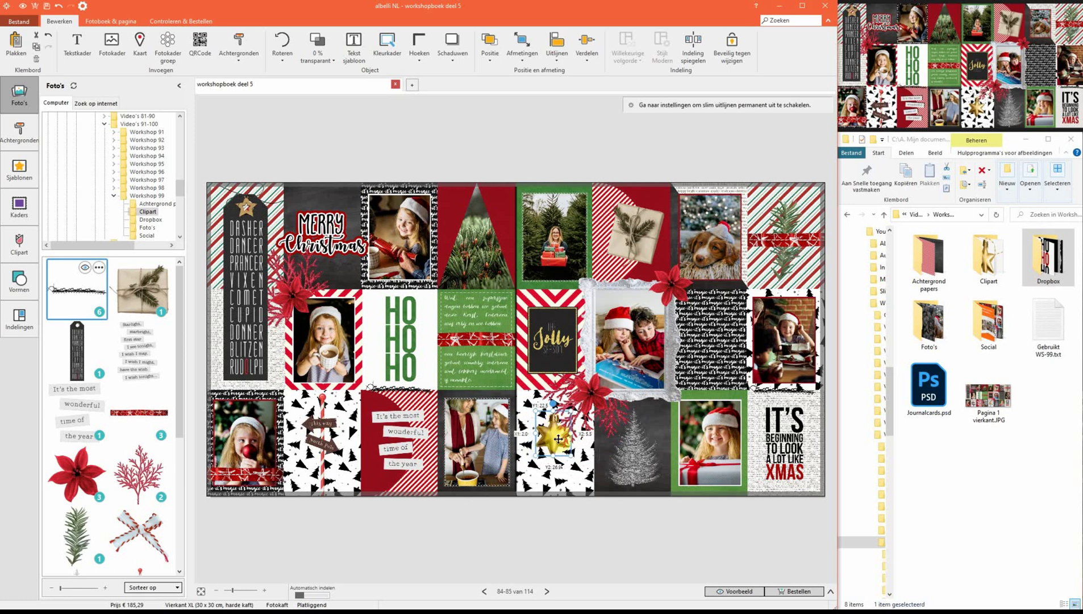
# Step: Try the half-circle, horizontal-half and vertical-half shapes from the Dropbox folder as inverted templates on the pine tree photo
pyautogui.click(166, 220)
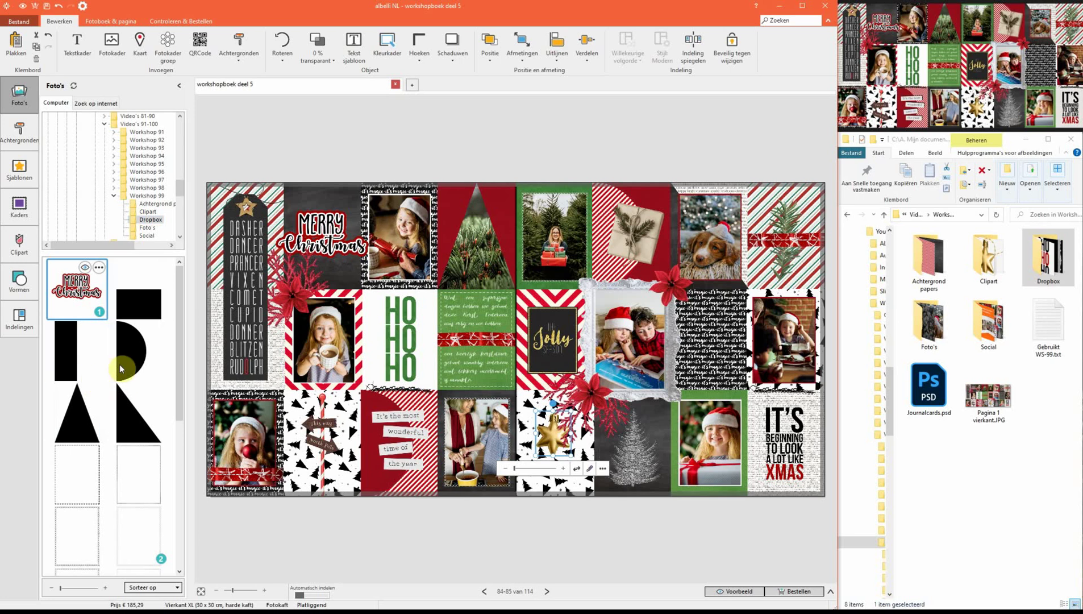
pyautogui.click(475, 228)
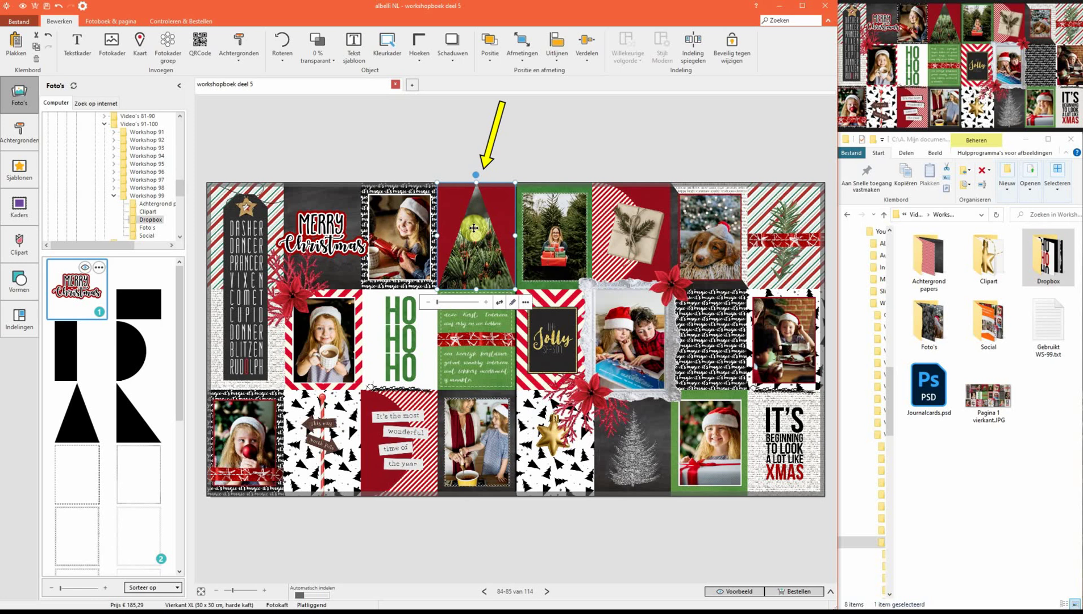
pyautogui.rightClick(124, 362)
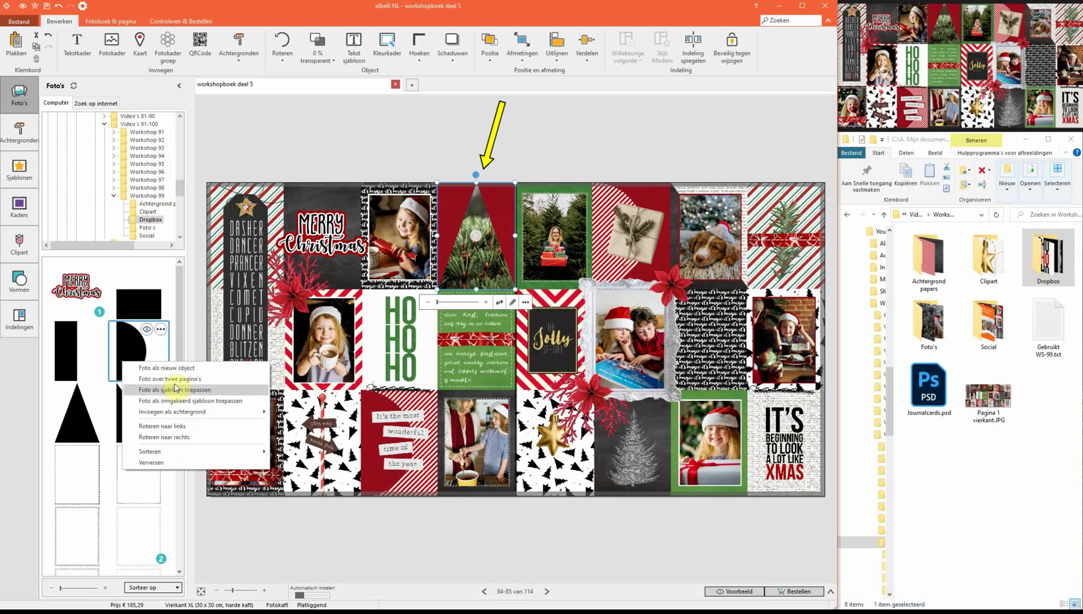
pyautogui.click(196, 405)
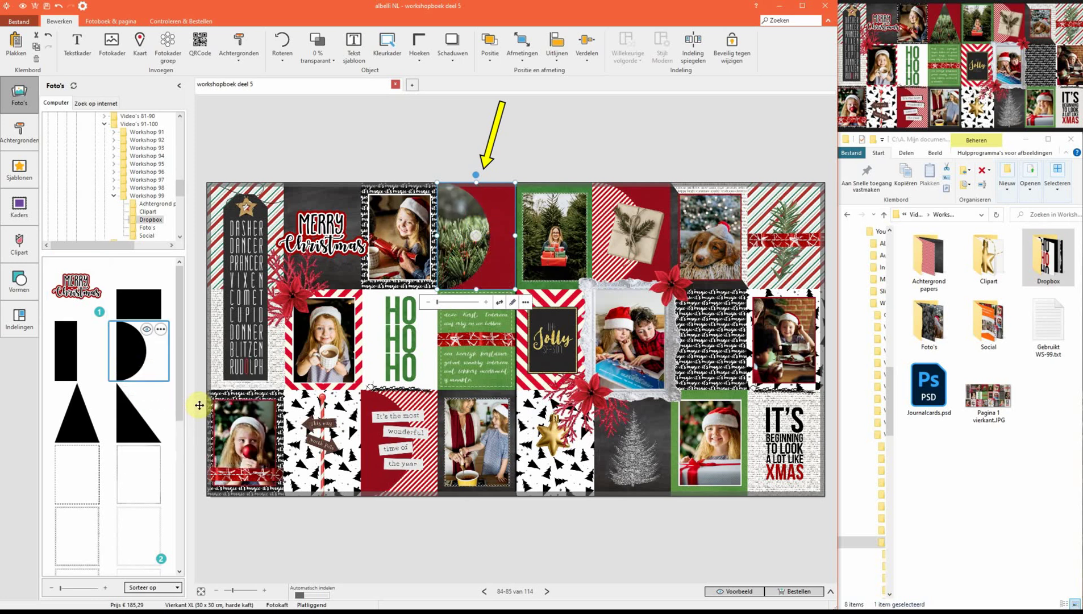
pyautogui.rightClick(132, 310)
pyautogui.click(204, 348)
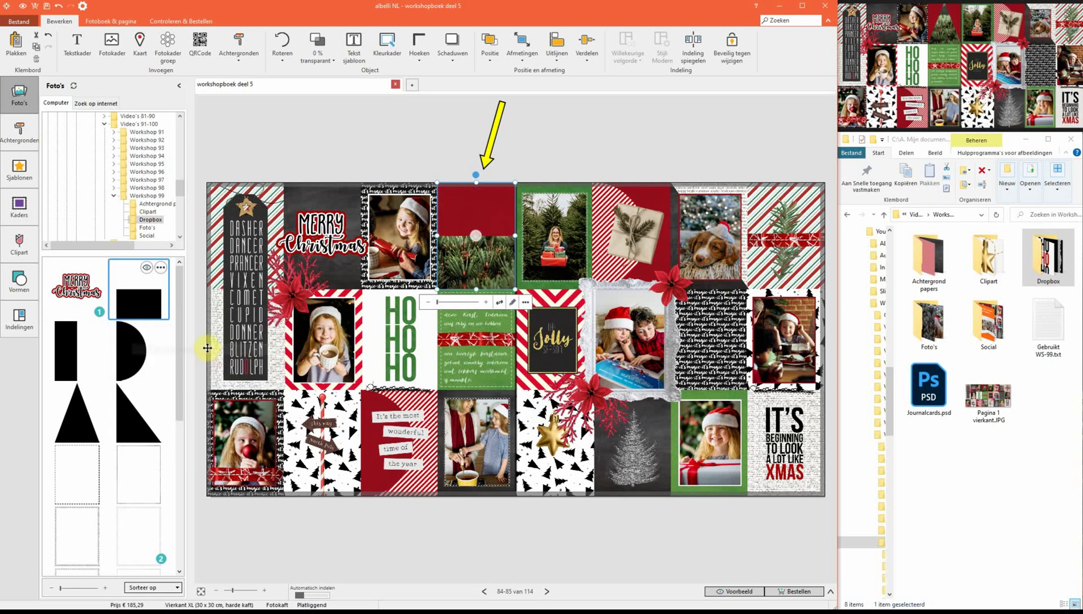
pyautogui.rightClick(83, 348)
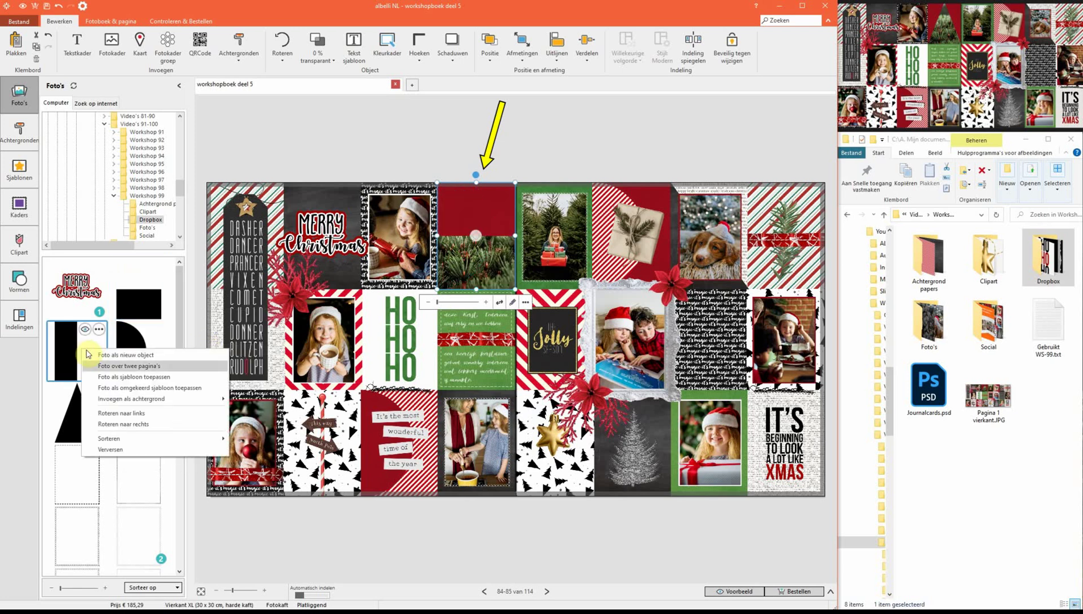
pyautogui.click(149, 387)
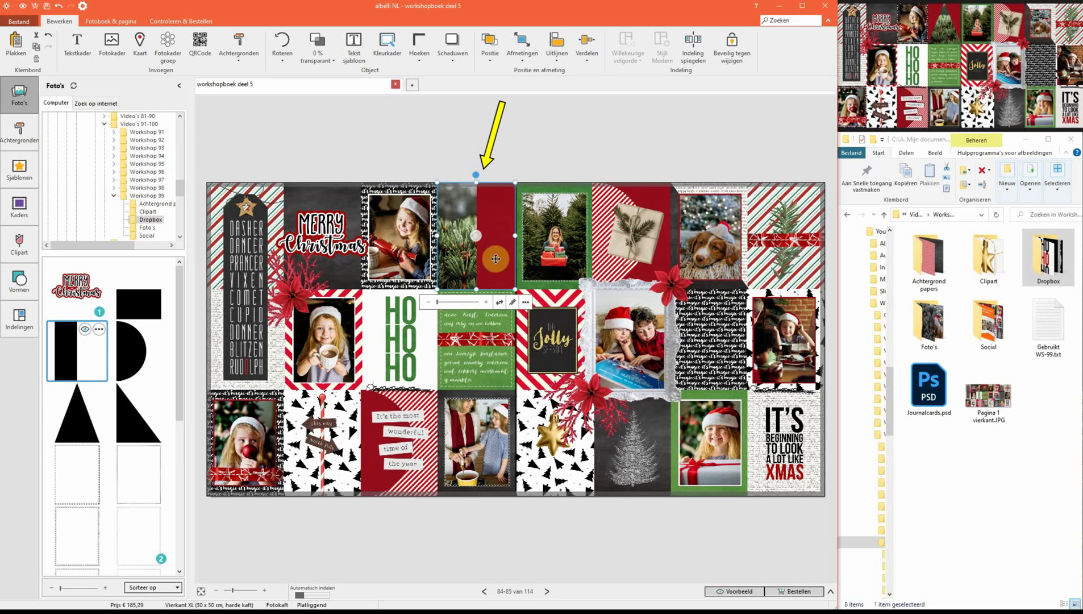
# Step: Apply the triangle shape as an inverted template to the pine tree photo in the top row
pyautogui.rightClick(82, 427)
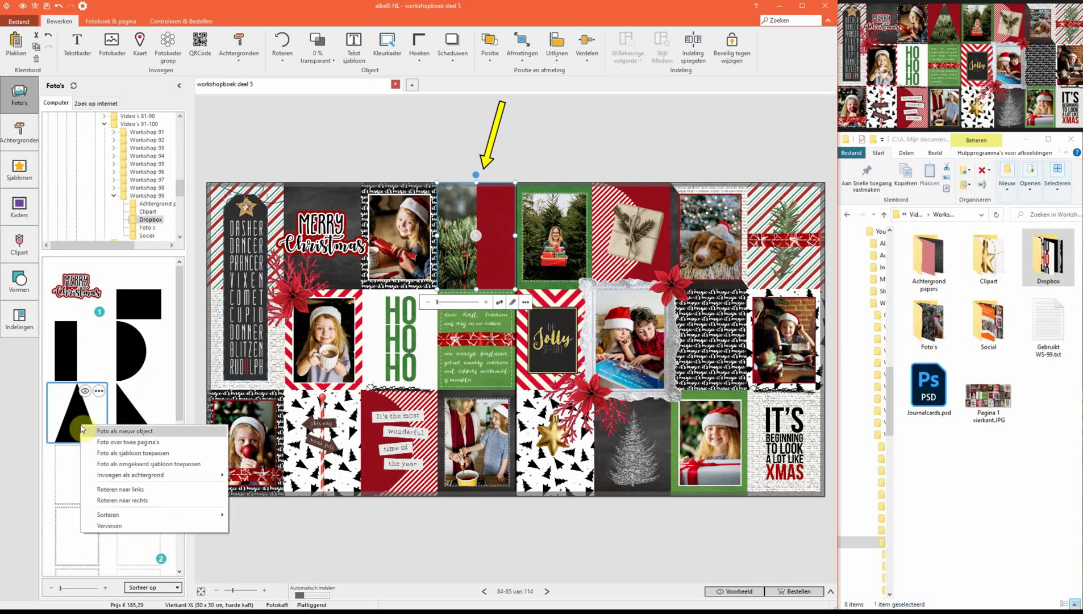
pyautogui.click(143, 464)
pyautogui.rightClick(75, 428)
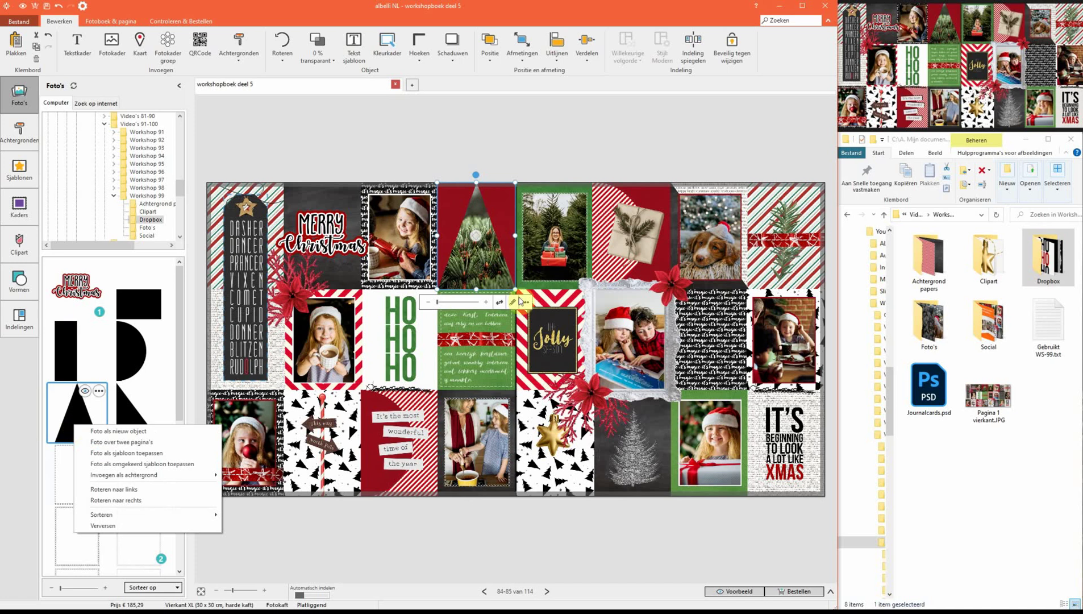
pyautogui.click(704, 532)
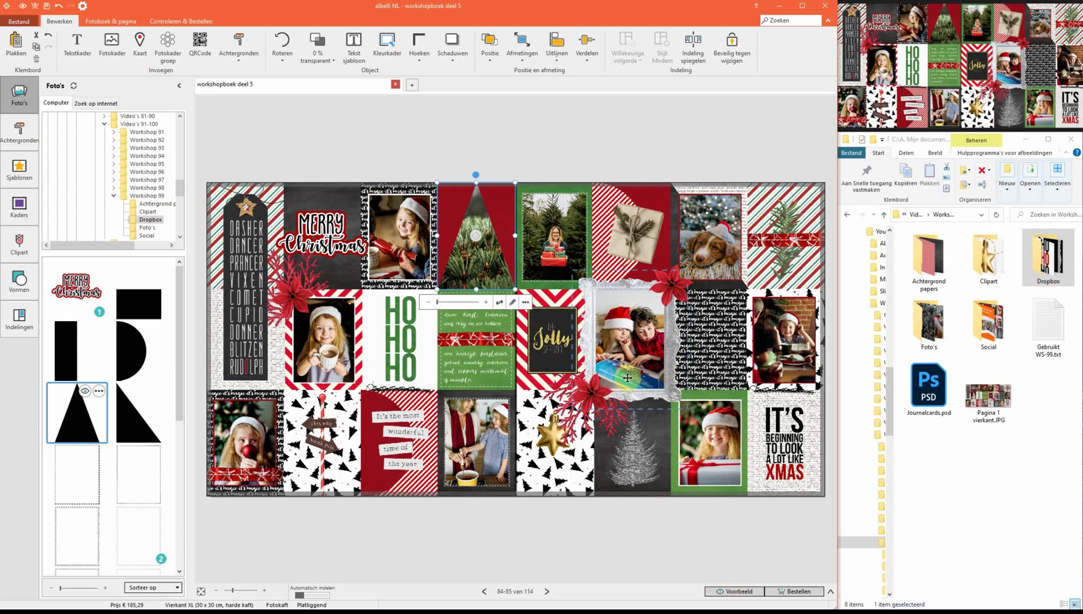
# Step: Check the finished spread on pages 84-85 in the preview, then close the preview
pyautogui.click(647, 426)
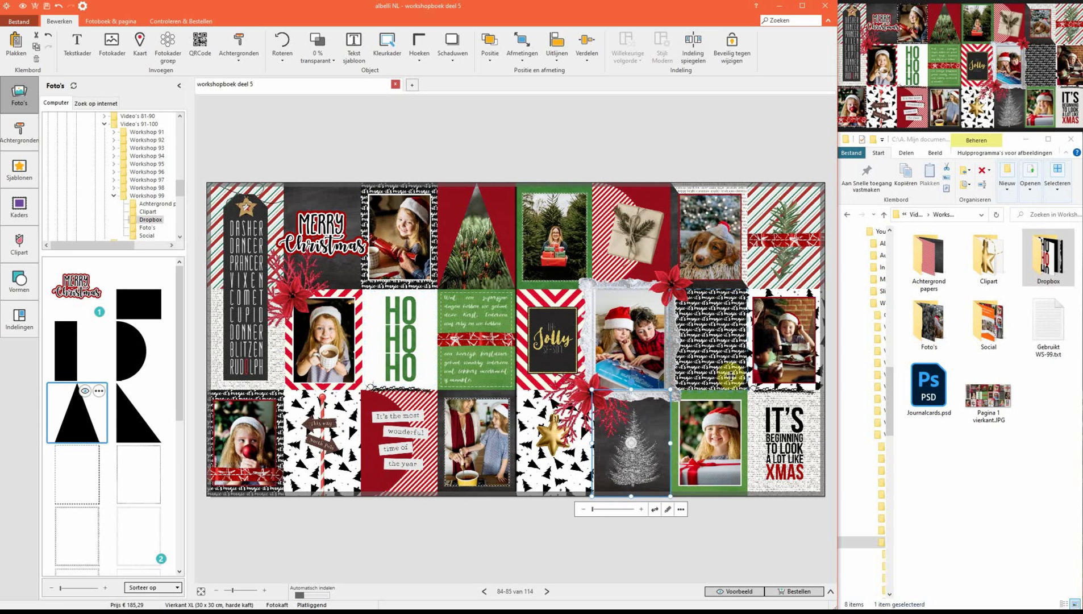
pyautogui.click(736, 591)
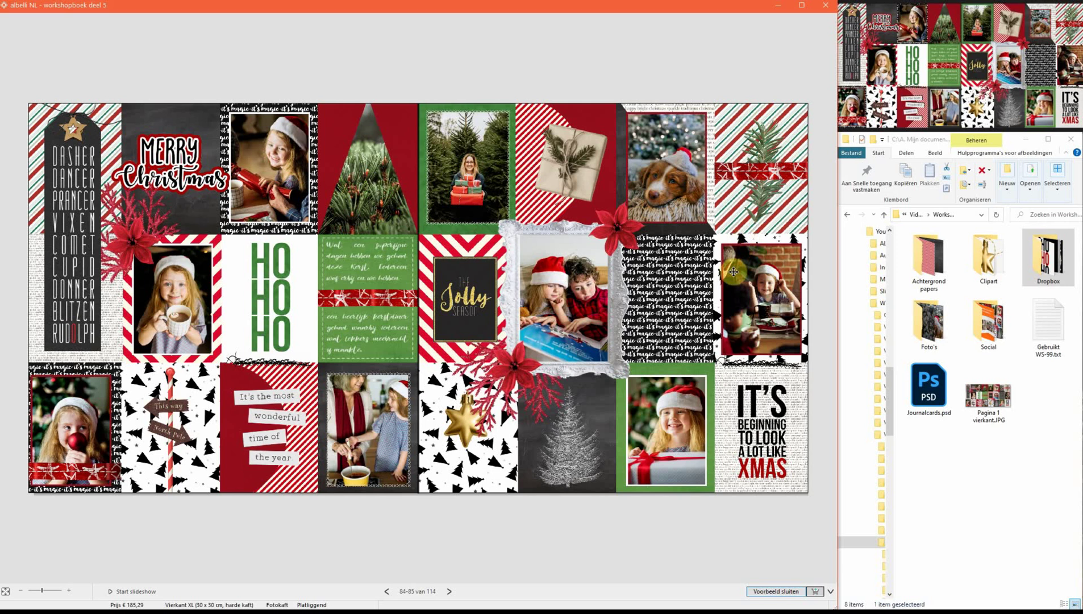
pyautogui.scroll(-1, 722, 392)
pyautogui.scroll(-1, 720, 397)
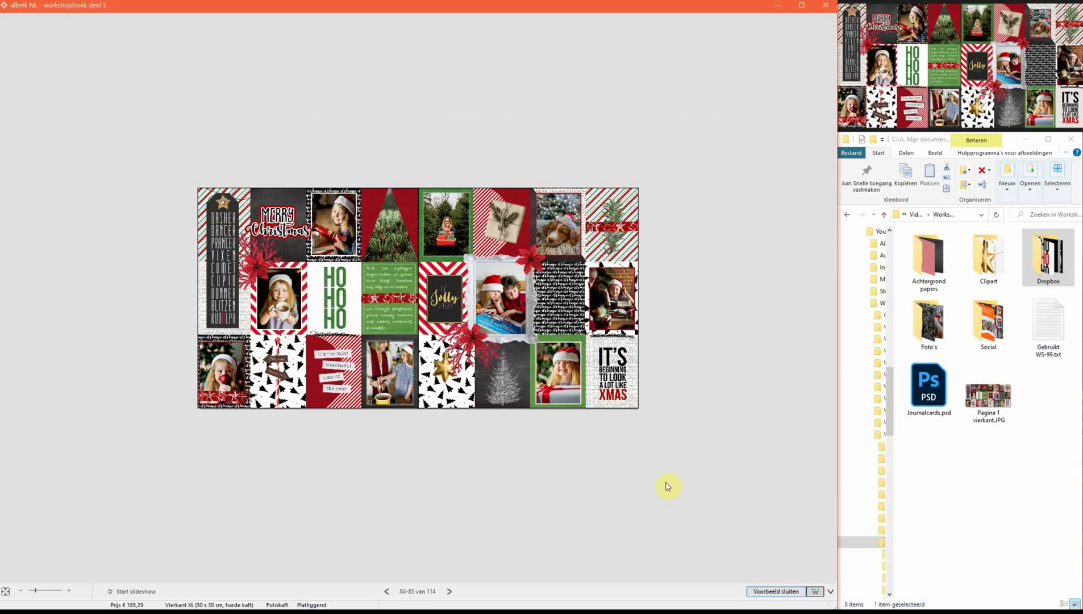
pyautogui.click(772, 593)
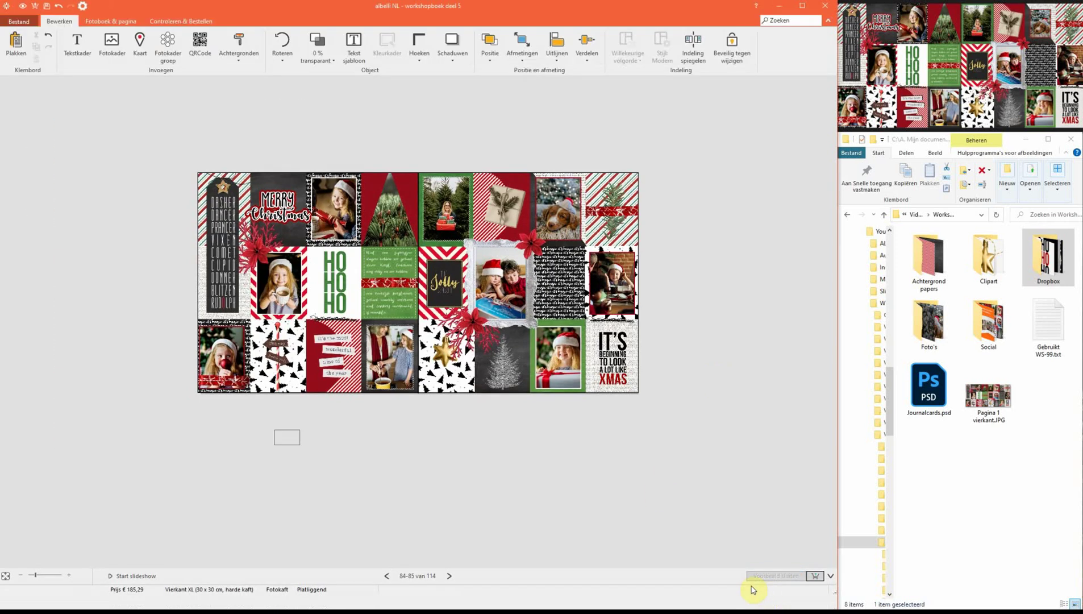